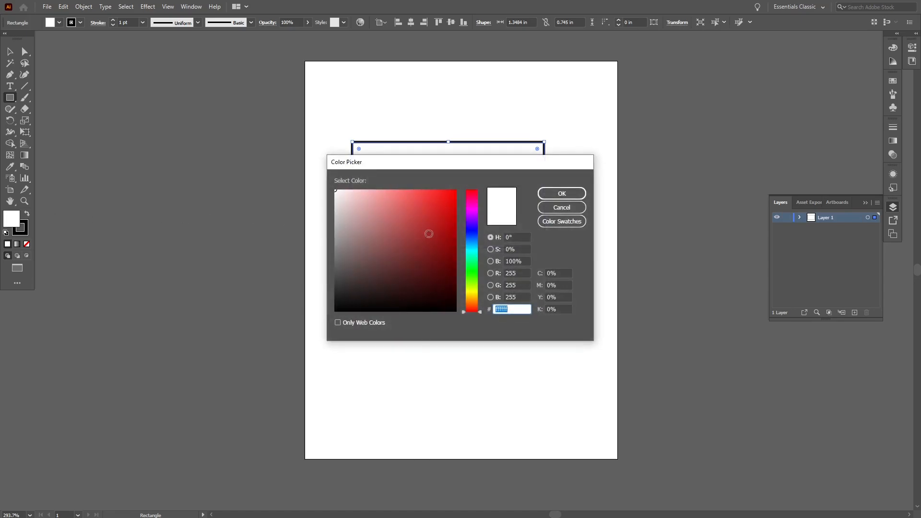
# Change the rectangle's fill colour to purple 4d20af and deselect it.
pyautogui.moveTo(478, 260); pyautogui.dragTo(477, 221)
pyautogui.click(435, 228)
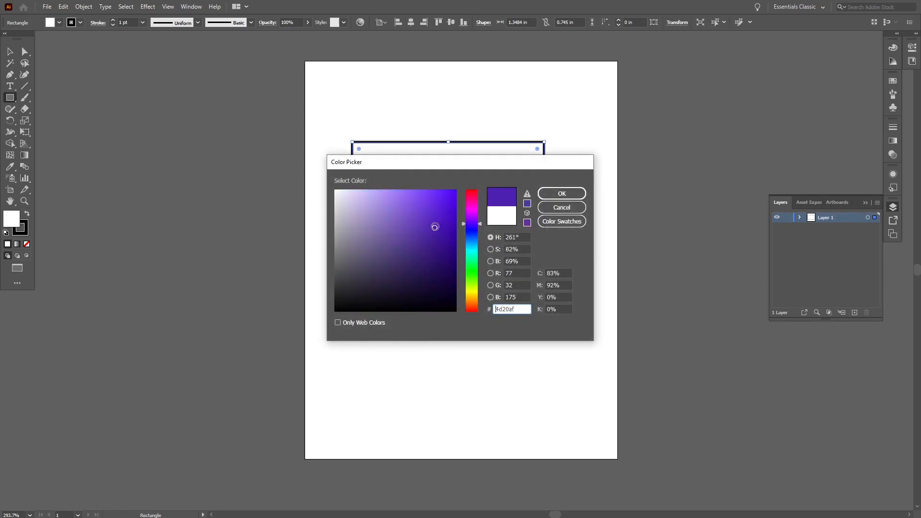
pyautogui.click(563, 194)
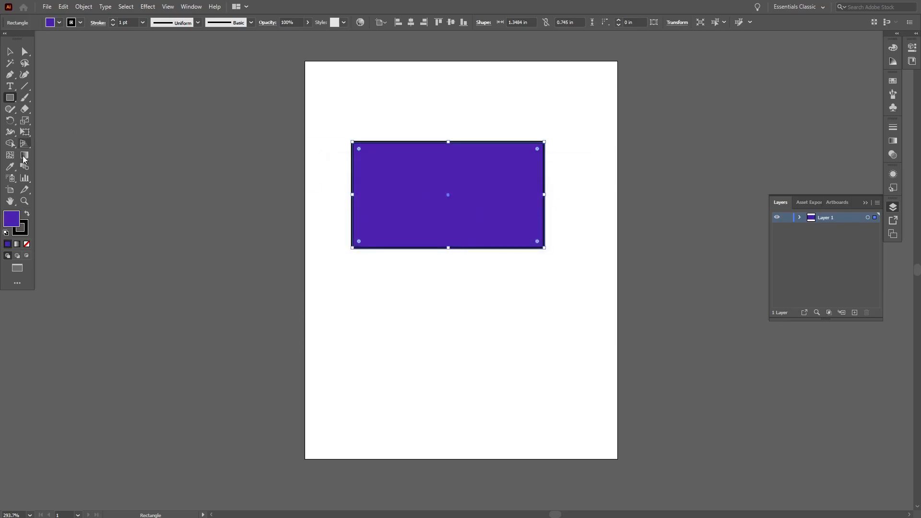
pyautogui.click(10, 51)
pyautogui.click(348, 289)
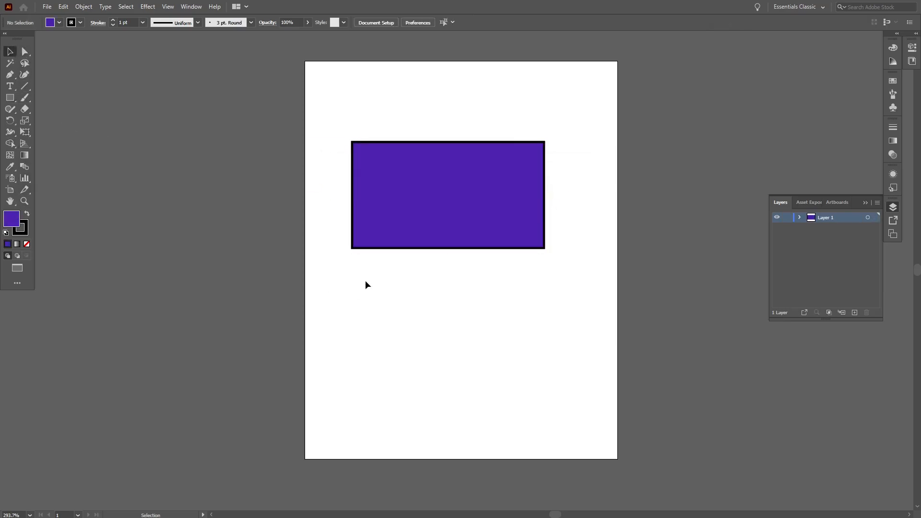
# Try to change the stroke colour to orange ffaa39 without selecting the rectangle.
pyautogui.doubleClick(21, 231)
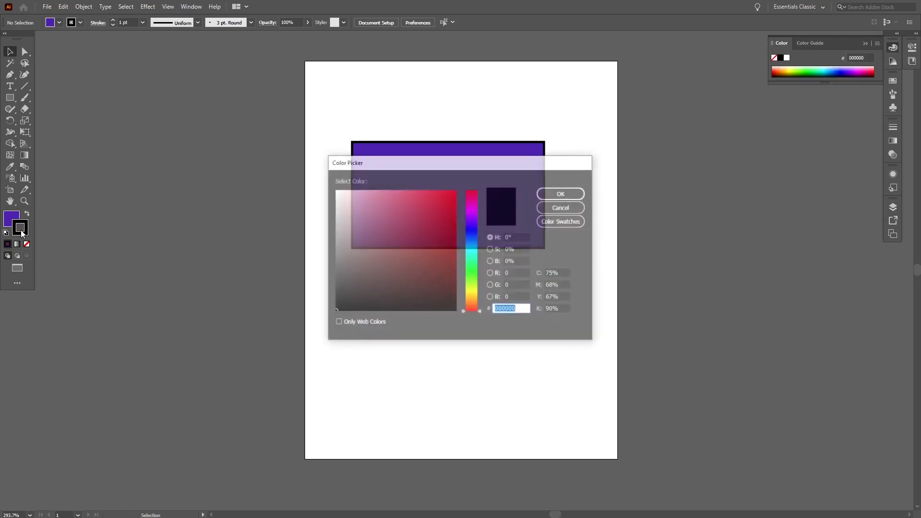
pyautogui.moveTo(477, 287); pyautogui.dragTo(477, 301)
pyautogui.moveTo(448, 271); pyautogui.dragTo(430, 188)
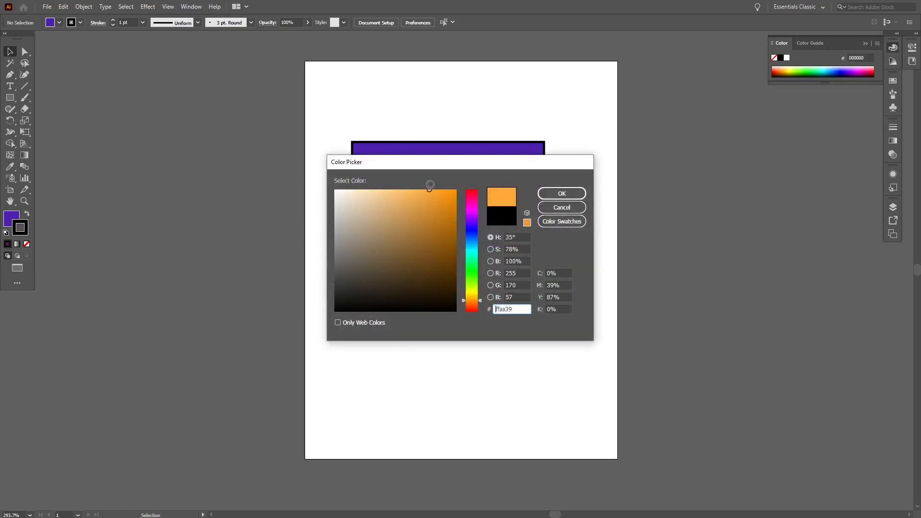
pyautogui.click(563, 193)
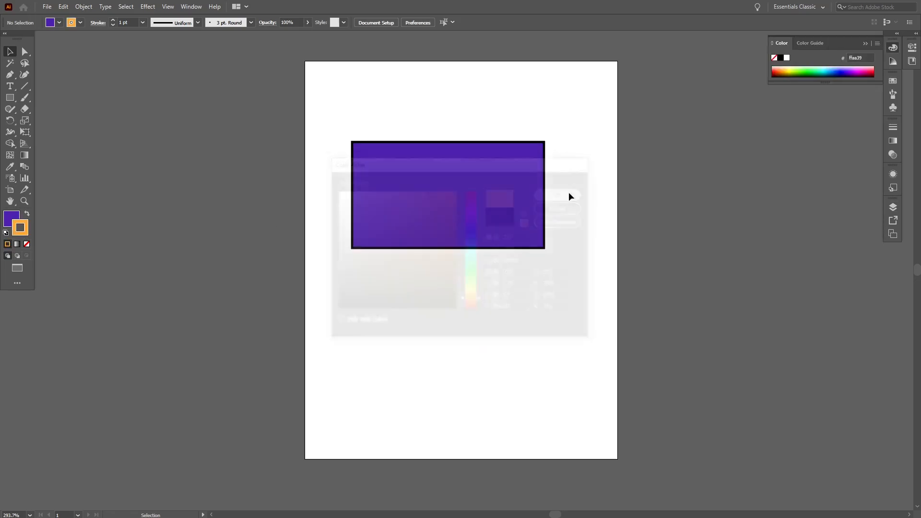
# Select the purple rectangle and set its stroke colour to orange ffb03e.
pyautogui.click(400, 193)
pyautogui.doubleClick(24, 228)
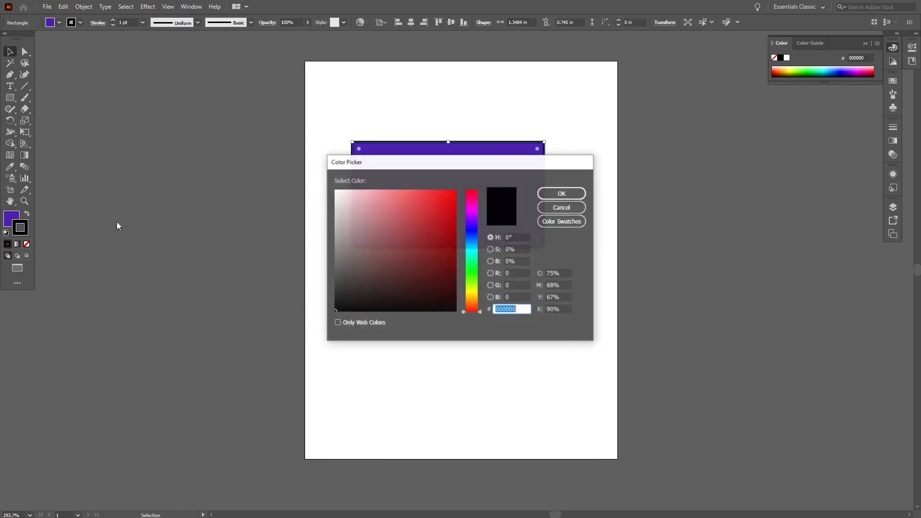
pyautogui.moveTo(481, 288); pyautogui.dragTo(479, 301)
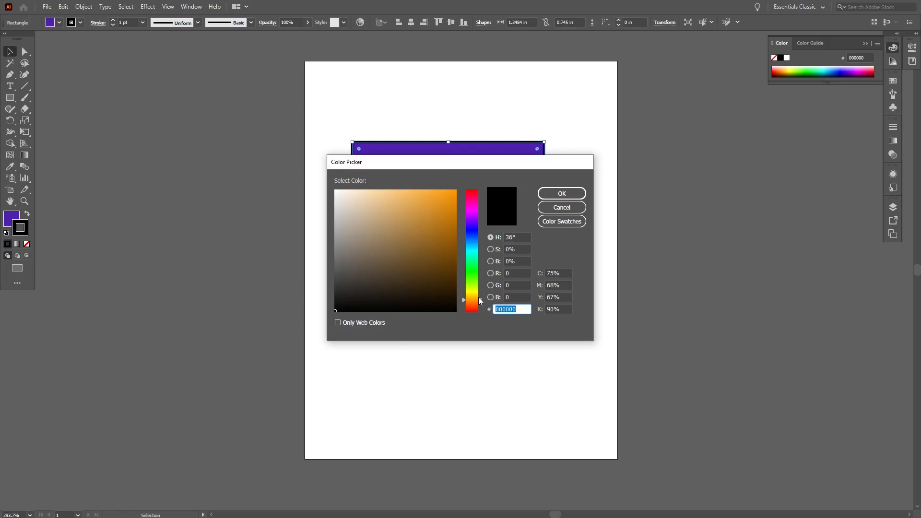
pyautogui.moveTo(438, 231)
pyautogui.mouseDown()
pyautogui.moveTo(426, 178)
pyautogui.moveTo(414, 178)
pyautogui.moveTo(426, 178)
pyautogui.mouseUp()
pyautogui.click(562, 193)
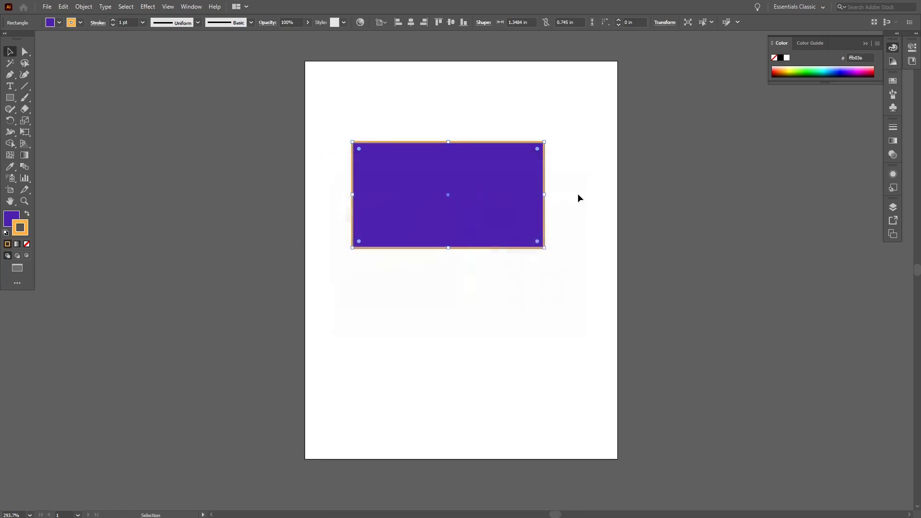
pyautogui.click(517, 209)
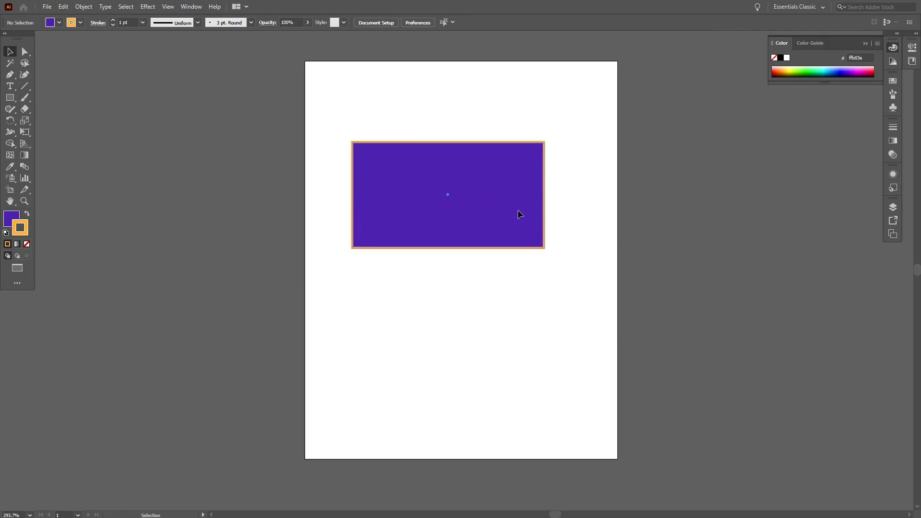
# Increase the rectangle's stroke weight to 6 pt and move the rectangle slightly down on the artboard.
pyautogui.click(114, 20)
pyautogui.click(114, 20)
pyautogui.click(113, 21)
pyautogui.click(113, 20)
pyautogui.click(113, 20)
pyautogui.click(455, 281)
pyautogui.moveTo(488, 209); pyautogui.dragTo(503, 245)
pyautogui.click(514, 332)
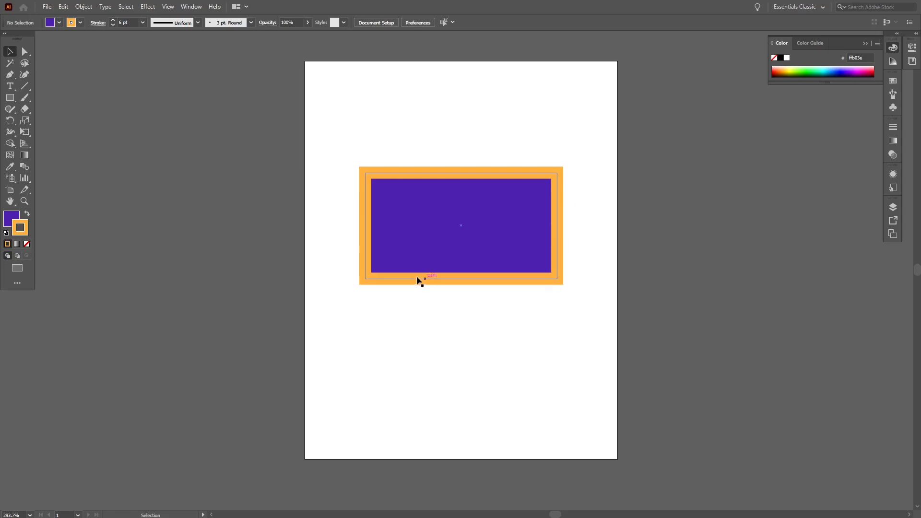
# Convert the purple rectangle's orange stroke into a shape with Outline Stroke.
pyautogui.click(451, 229)
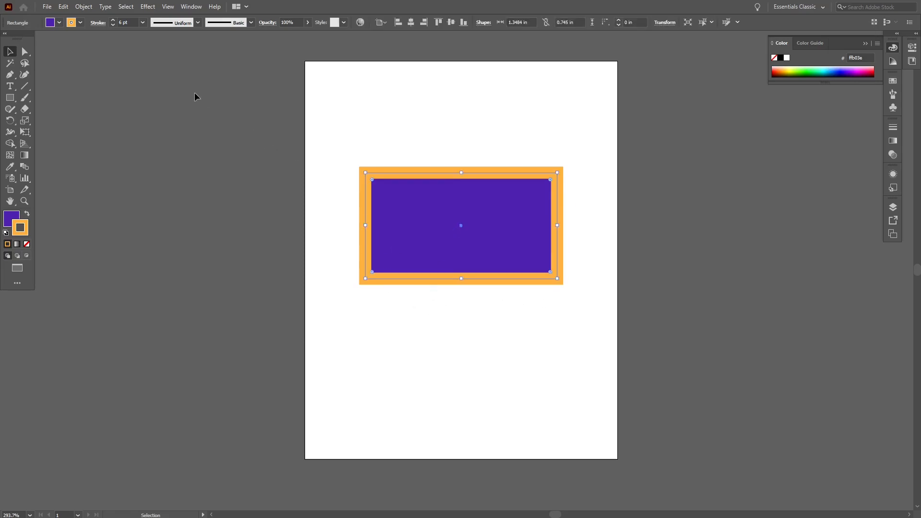
pyautogui.click(84, 7)
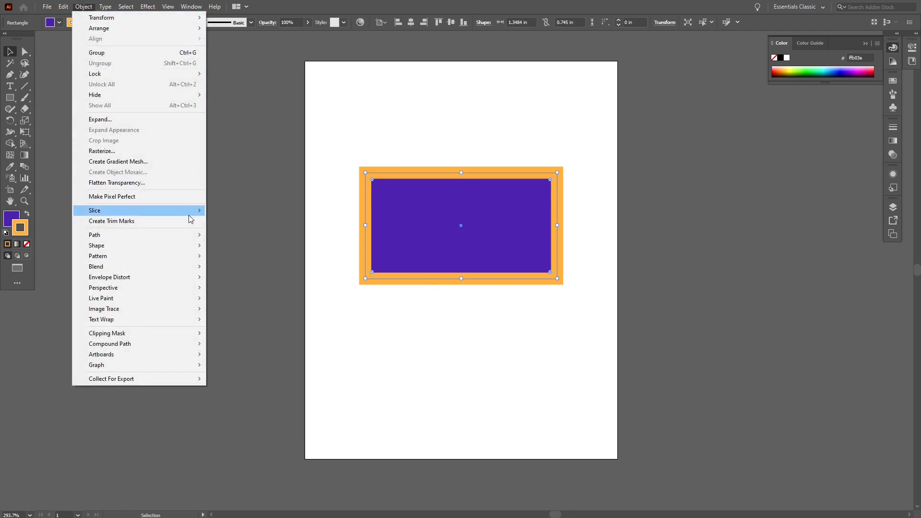
pyautogui.moveTo(182, 238)
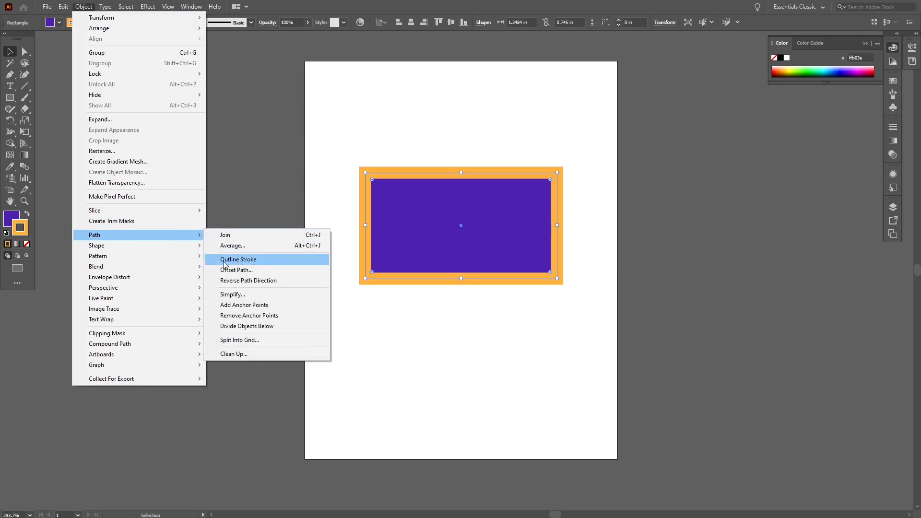
pyautogui.click(269, 258)
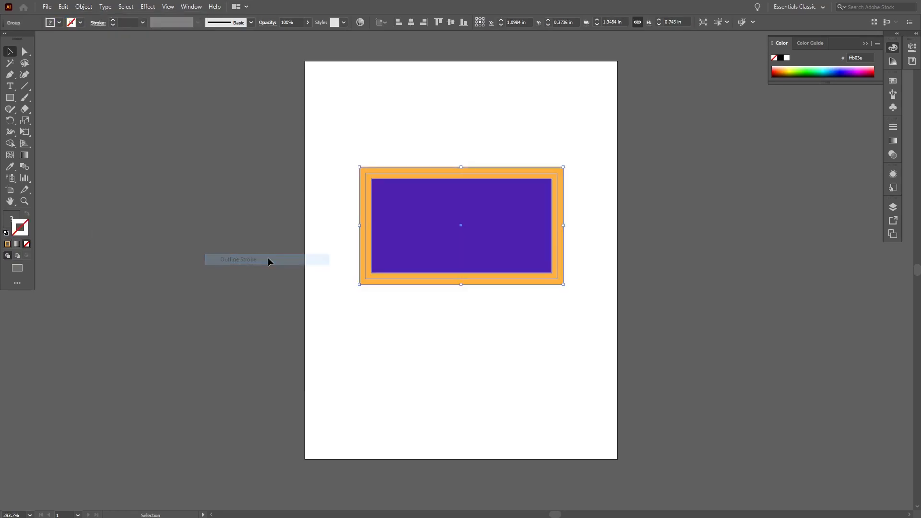
pyautogui.click(325, 259)
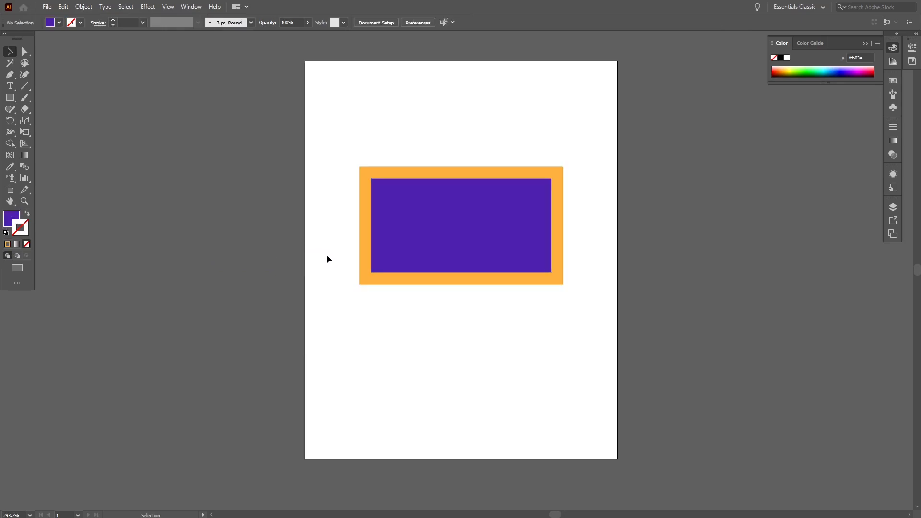
# Move the outlined group up on the artboard and ungroup it.
pyautogui.moveTo(433, 250); pyautogui.dragTo(428, 210)
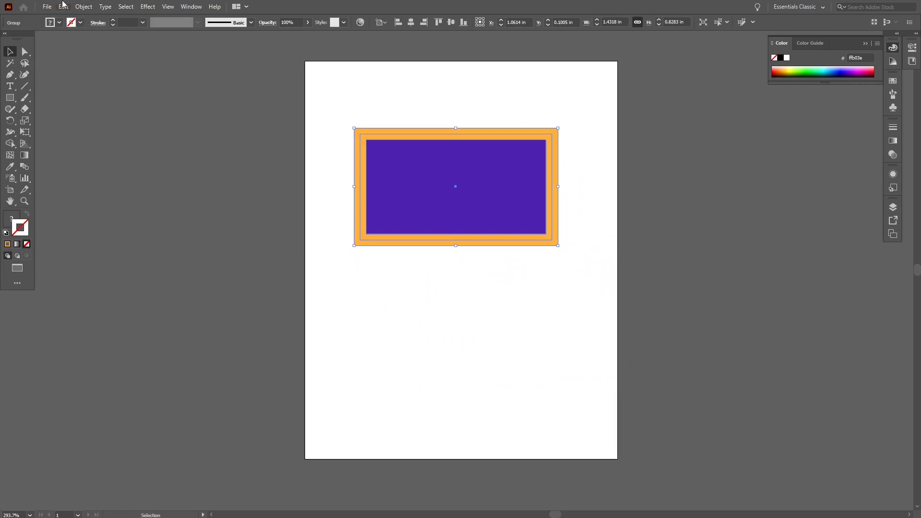
pyautogui.click(83, 6)
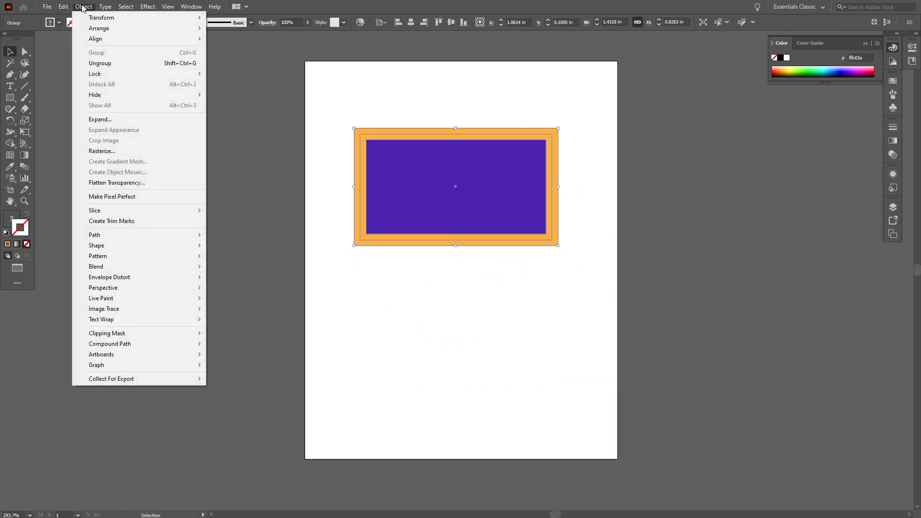
pyautogui.click(120, 61)
pyautogui.click(221, 177)
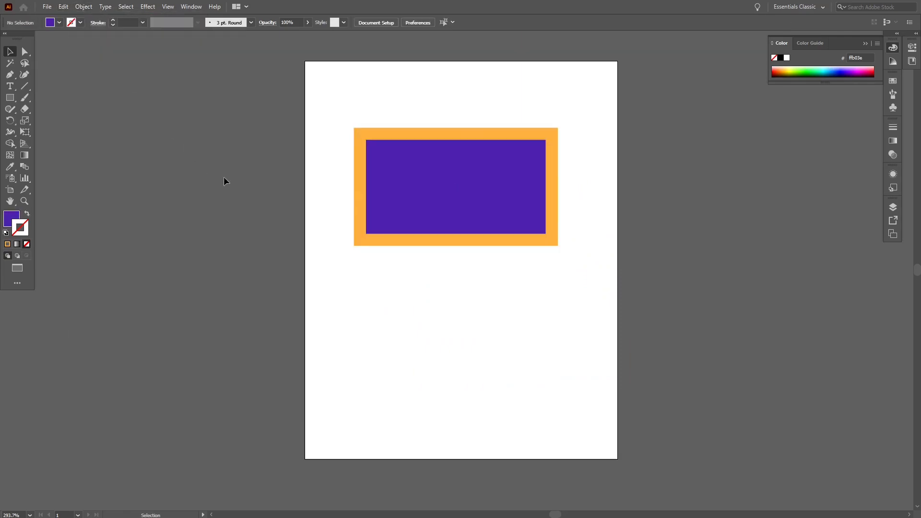
# Separate the two shapes by moving the purple rectangle below the orange frame and the frame further up.
pyautogui.moveTo(429, 190); pyautogui.dragTo(464, 334)
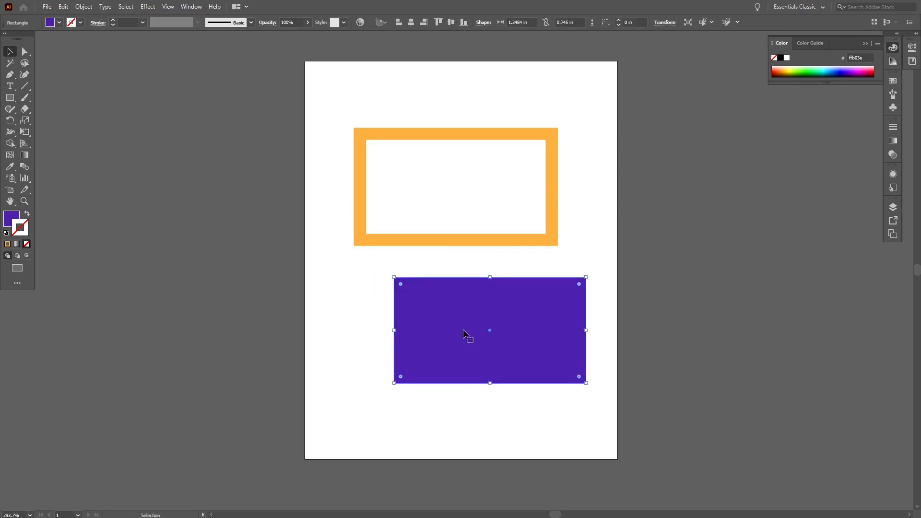
pyautogui.click(413, 192)
pyautogui.click(417, 133)
pyautogui.click(426, 180)
pyautogui.moveTo(428, 139); pyautogui.dragTo(415, 104)
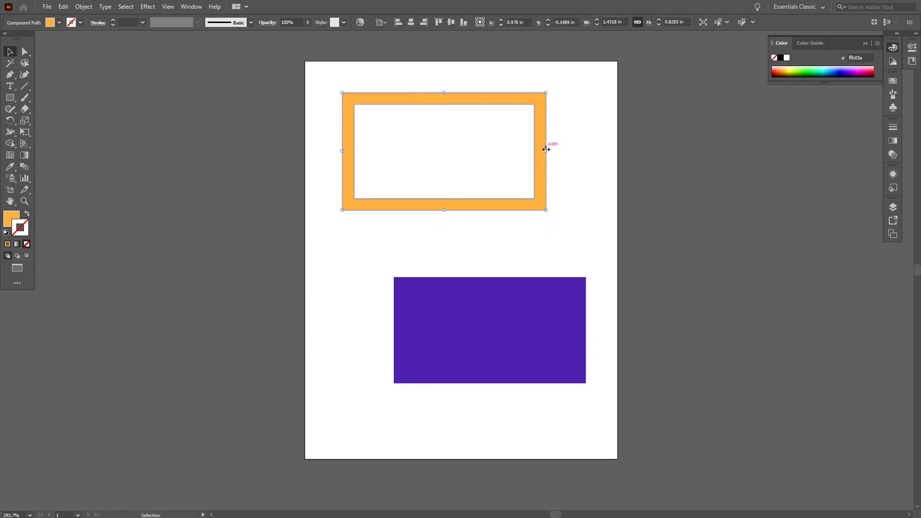
# Stretch the orange frame wider and taller to about 1.6 in wide, and reposition the purple rectangle beneath it.
pyautogui.moveTo(546, 149); pyautogui.dragTo(560, 165)
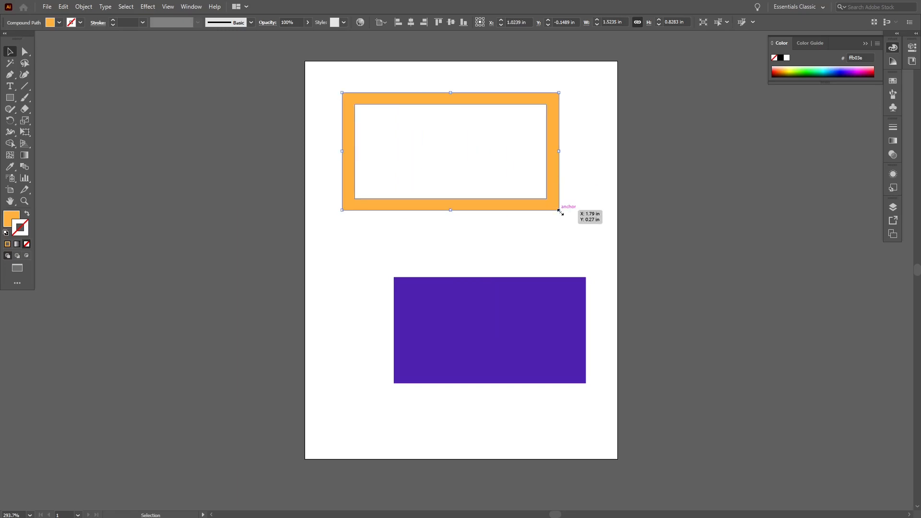
pyautogui.moveTo(560, 211); pyautogui.dragTo(569, 248)
pyautogui.moveTo(528, 331); pyautogui.dragTo(504, 319)
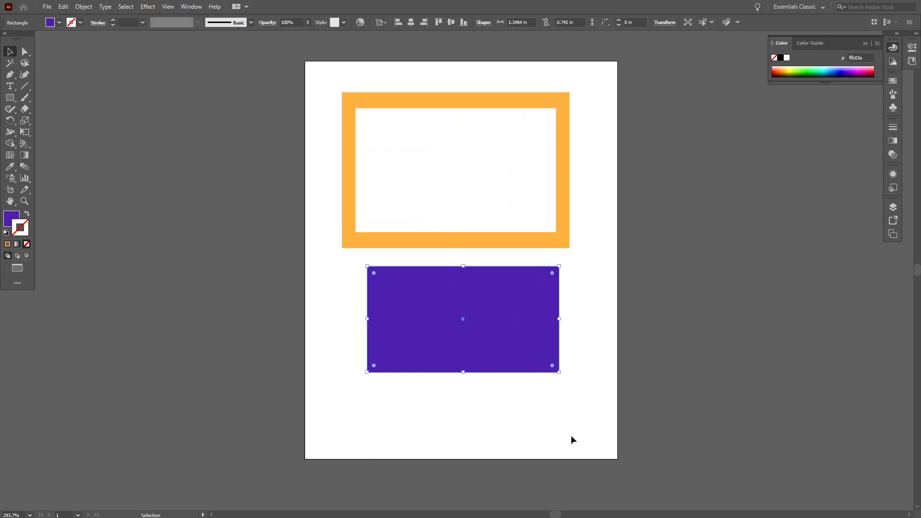
# Select both the orange frame and the purple rectangle and delete them from the artboard.
pyautogui.scroll(5, 563, 420)
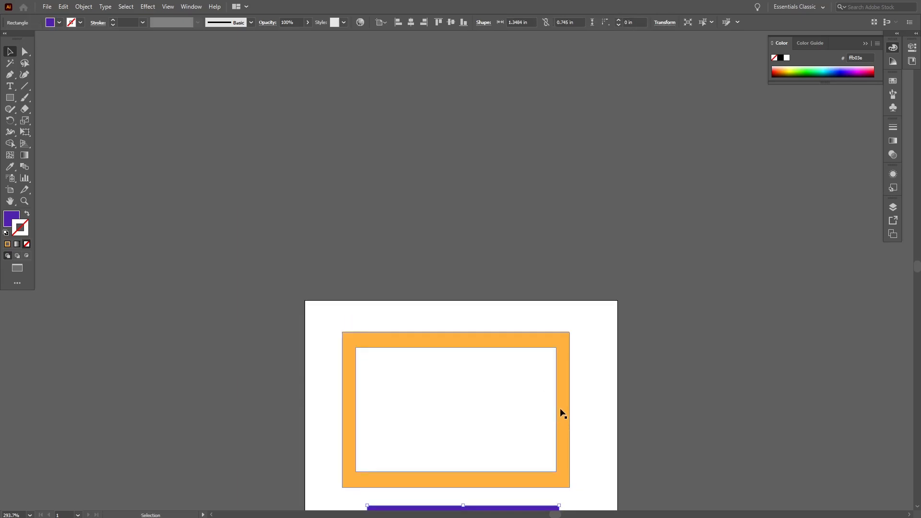
pyautogui.scroll(-3, 563, 422)
pyautogui.scroll(-2, 571, 406)
pyautogui.moveTo(573, 403); pyautogui.dragTo(398, 114)
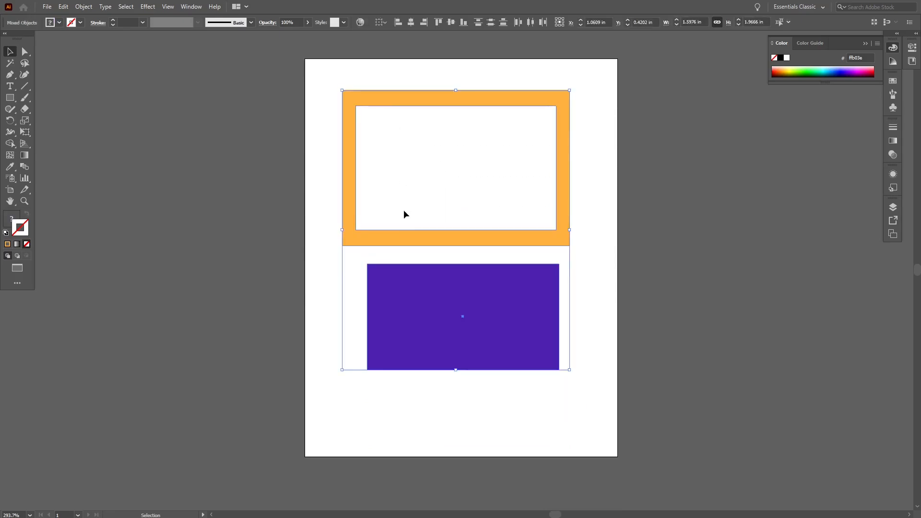
pyautogui.press('Delete')
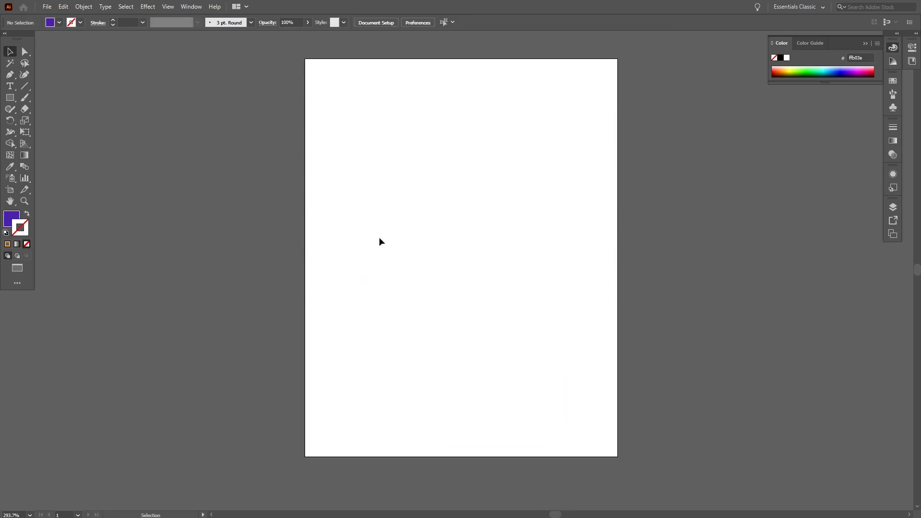
# Draw an unfilled rectangle about 1.14 by 0.93 in with a purple 7 pt stroke.
pyautogui.click(9, 99)
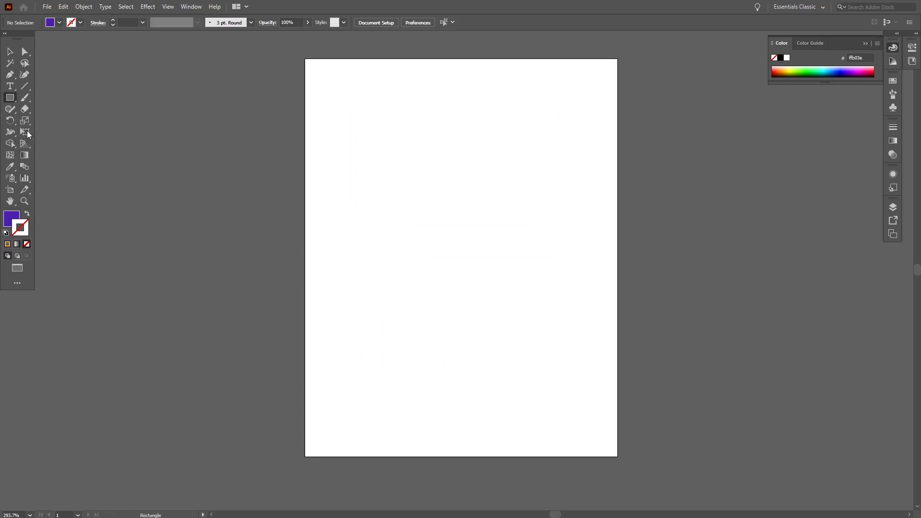
pyautogui.click(26, 214)
pyautogui.moveTo(400, 178); pyautogui.dragTo(562, 310)
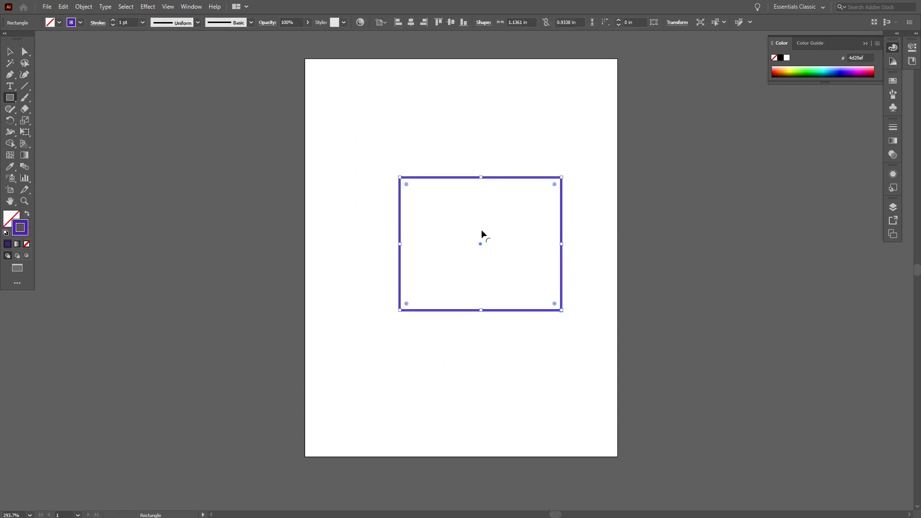
pyautogui.click(114, 22)
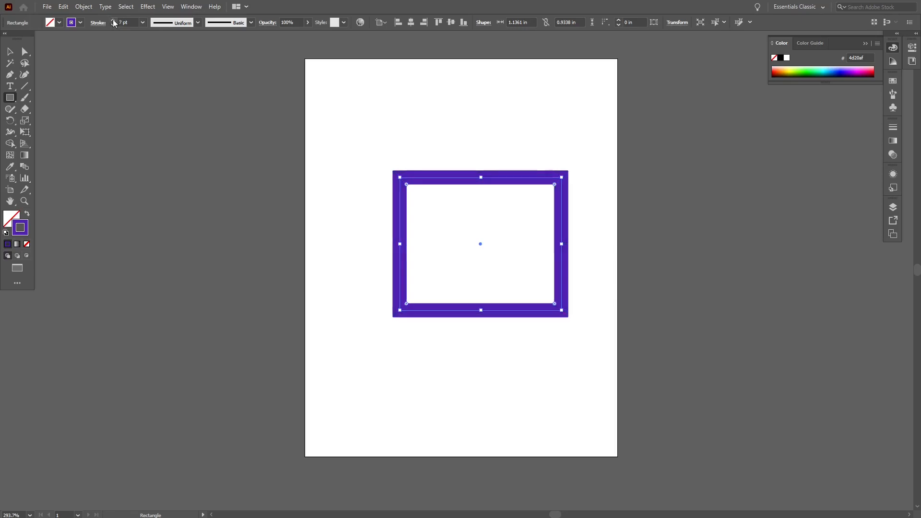
pyautogui.click(83, 6)
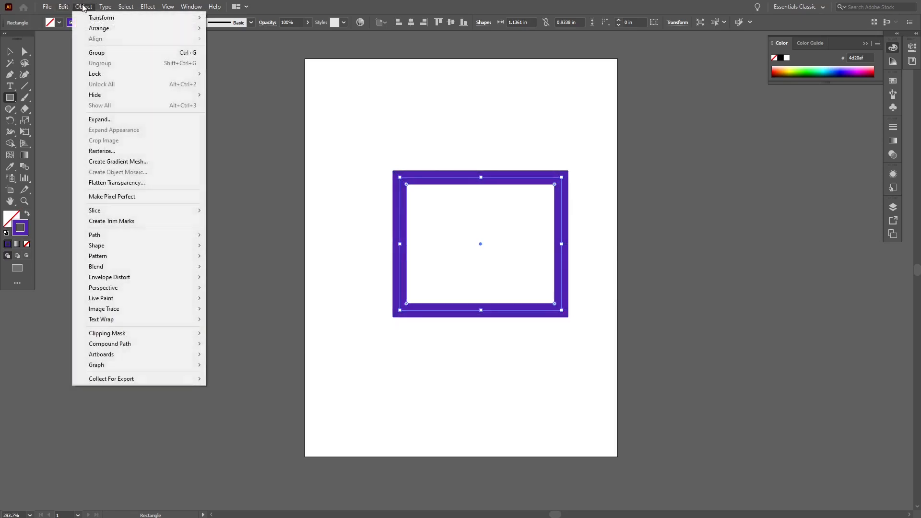
pyautogui.click(377, 158)
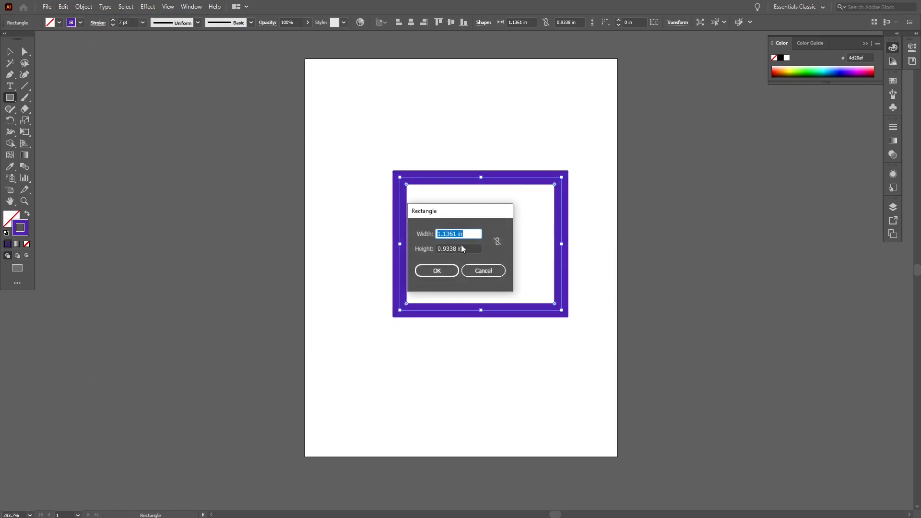
pyautogui.click(483, 271)
# Apply Outline Stroke to the unfilled purple rectangle and shift the resulting frame to the left on the artboard.
pyautogui.press('v')
pyautogui.click(358, 139)
pyautogui.moveTo(350, 148); pyautogui.dragTo(606, 367)
pyautogui.click(84, 6)
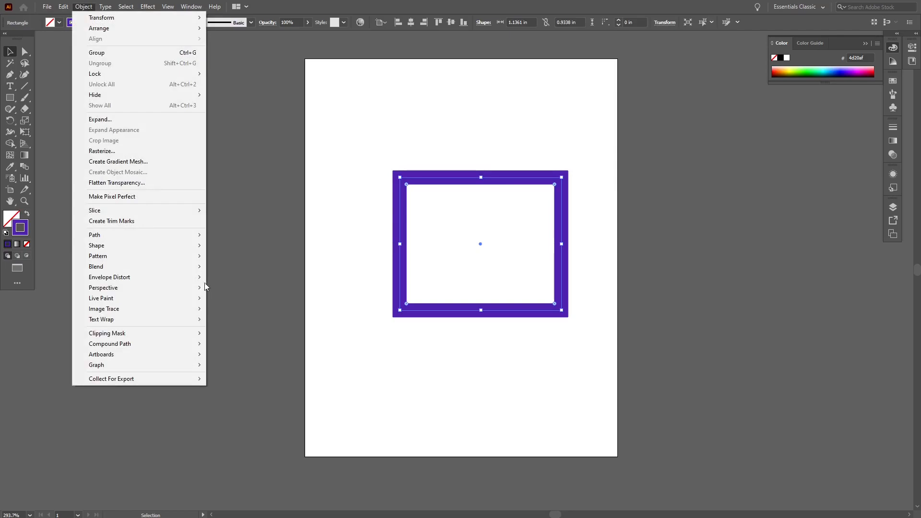
pyautogui.moveTo(129, 234)
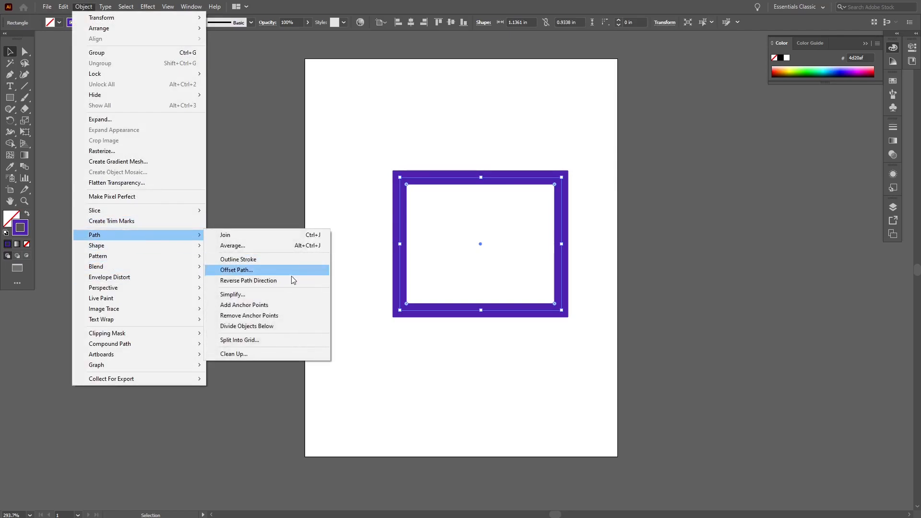
pyautogui.click(296, 260)
pyautogui.click(372, 280)
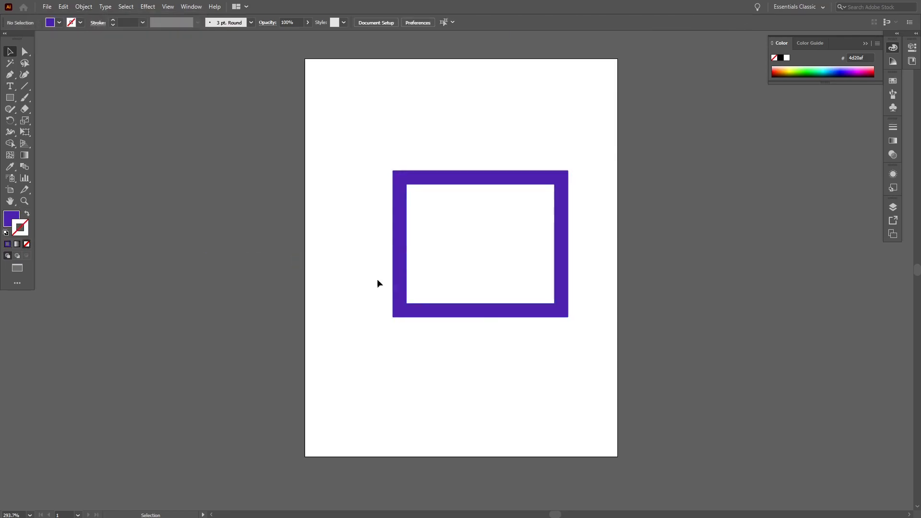
pyautogui.moveTo(405, 290)
pyautogui.mouseDown()
pyautogui.moveTo(361, 288)
pyautogui.moveTo(375, 284)
pyautogui.mouseUp()
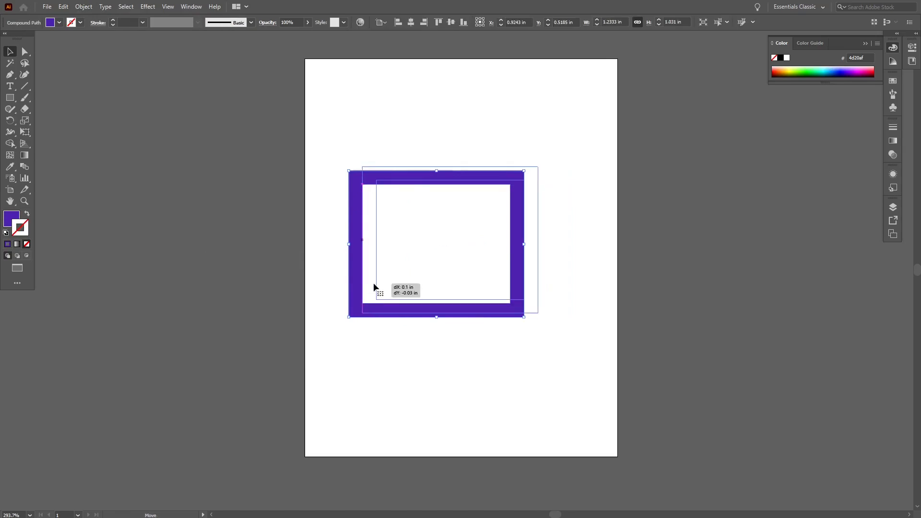
pyautogui.click(385, 323)
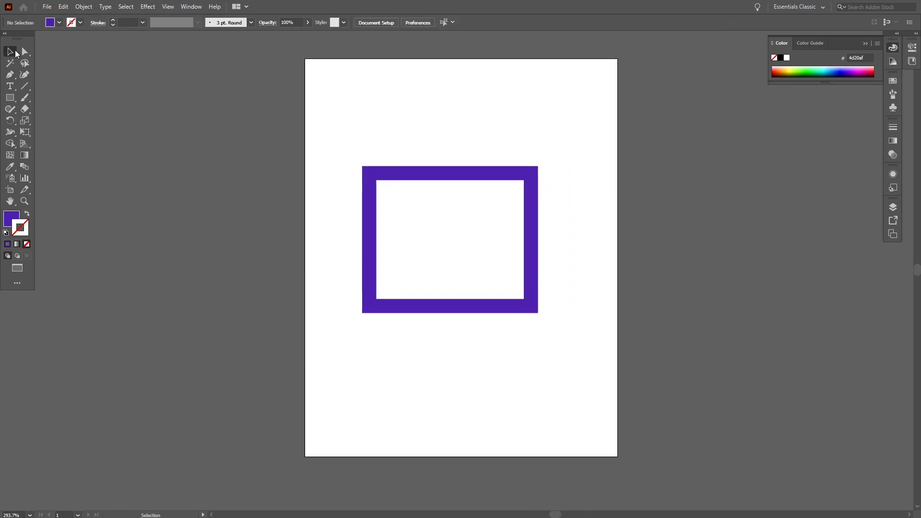
# Try rounding all the inner and outer corners of the purple frame together, and undo the rounding.
pyautogui.click(25, 51)
pyautogui.click(378, 301)
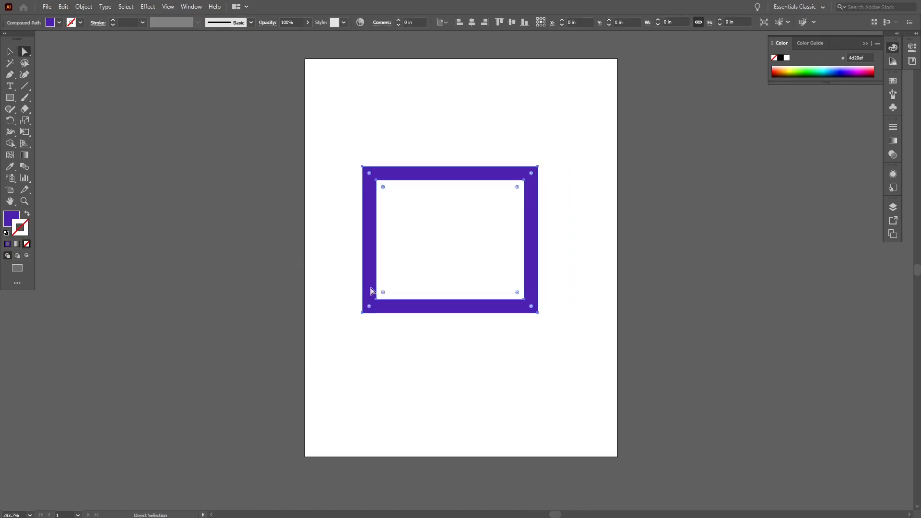
pyautogui.moveTo(384, 293); pyautogui.dragTo(482, 238)
pyautogui.click(543, 342)
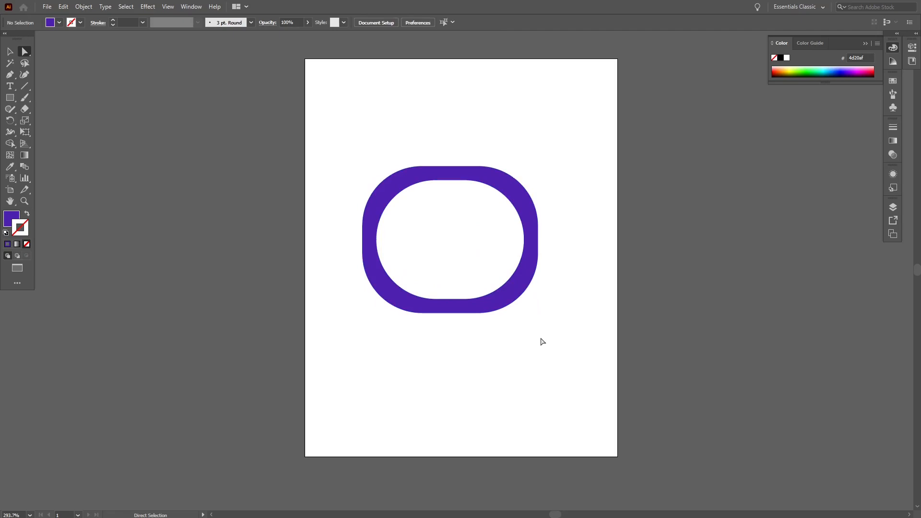
pyautogui.hotkey('ctrl', 'z')
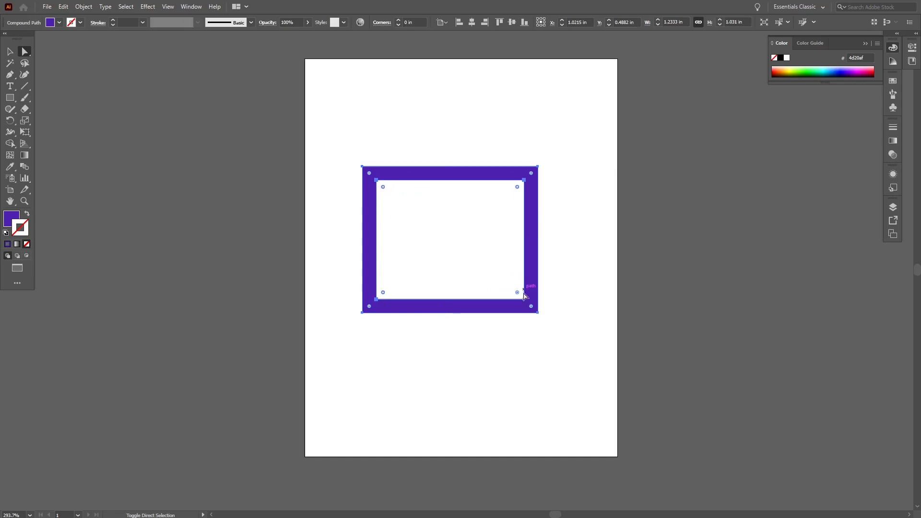
# Round only the inner corners of the purple frame slightly, leaving its outer corners square.
pyautogui.moveTo(515, 293); pyautogui.dragTo(504, 284)
pyautogui.click(506, 360)
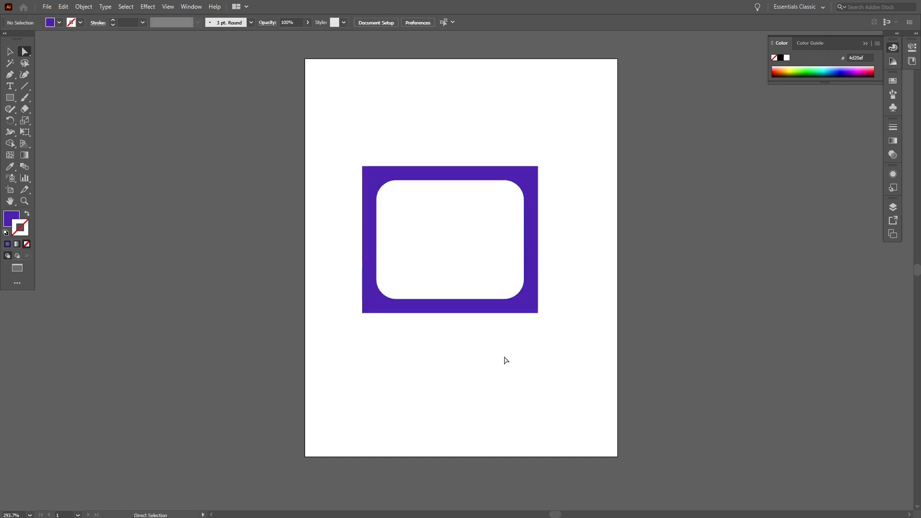
# Give the purple frame a red (ff0000) stroke.
pyautogui.click(10, 51)
pyautogui.click(537, 298)
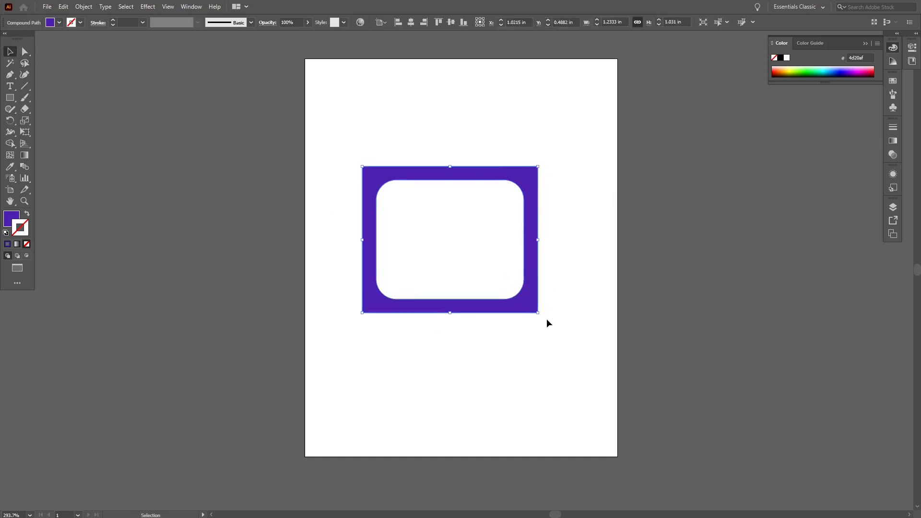
pyautogui.doubleClick(20, 233)
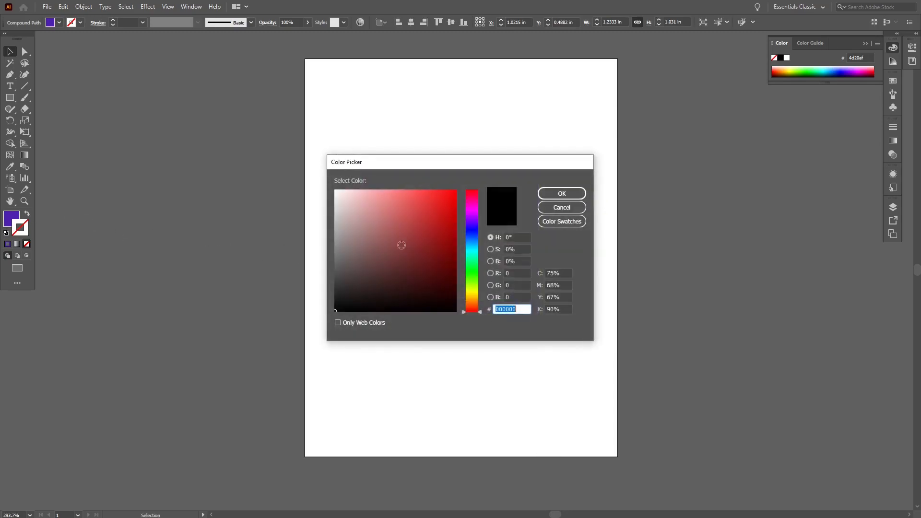
pyautogui.click(557, 193)
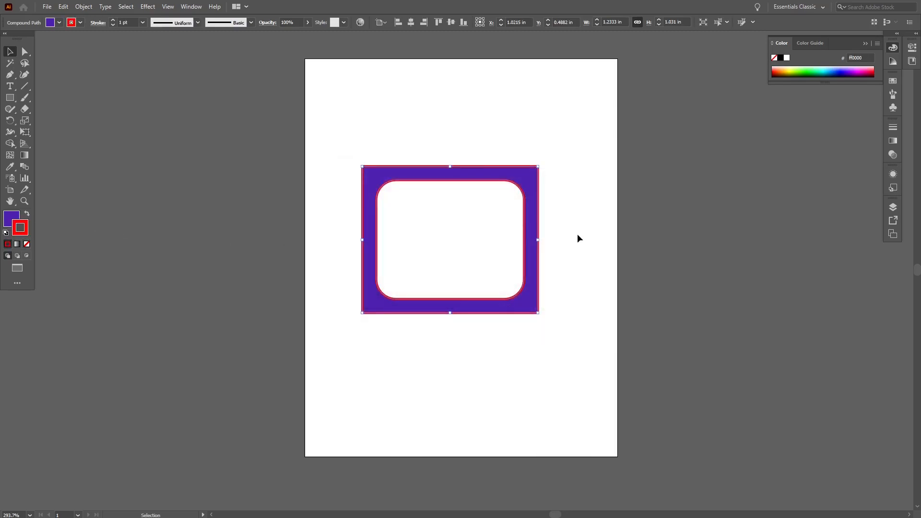
pyautogui.click(579, 248)
# Apply Outline Stroke to the red-stroked frame and move the resulting group up and slightly right.
pyautogui.click(534, 267)
pyautogui.click(82, 10)
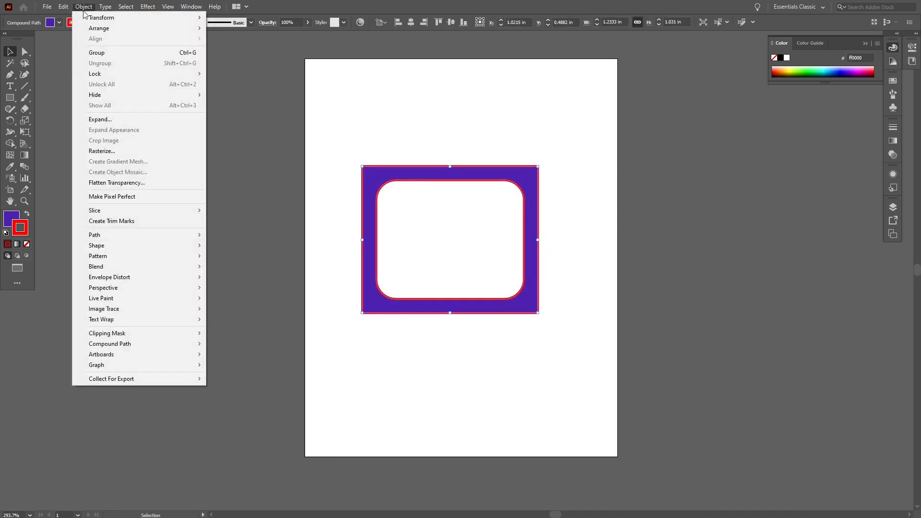
pyautogui.moveTo(150, 235)
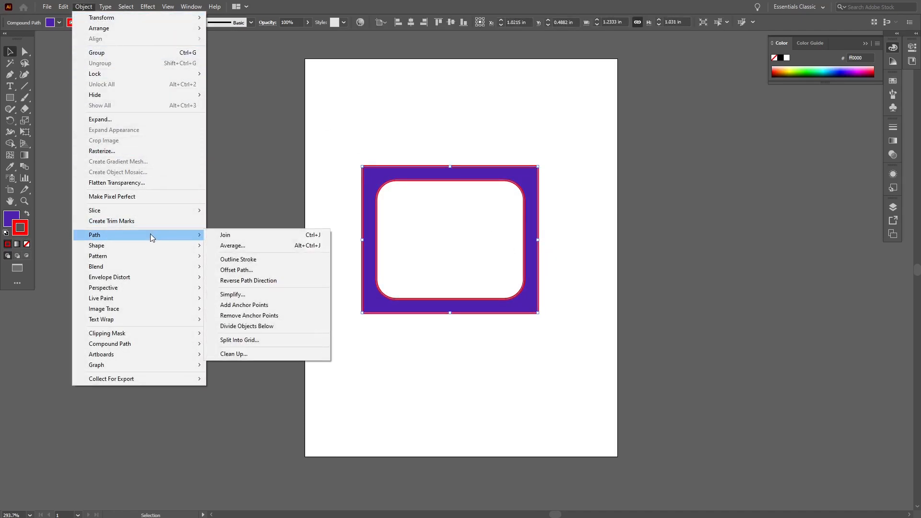
pyautogui.click(225, 259)
pyautogui.click(355, 272)
pyautogui.moveTo(375, 267); pyautogui.dragTo(388, 249)
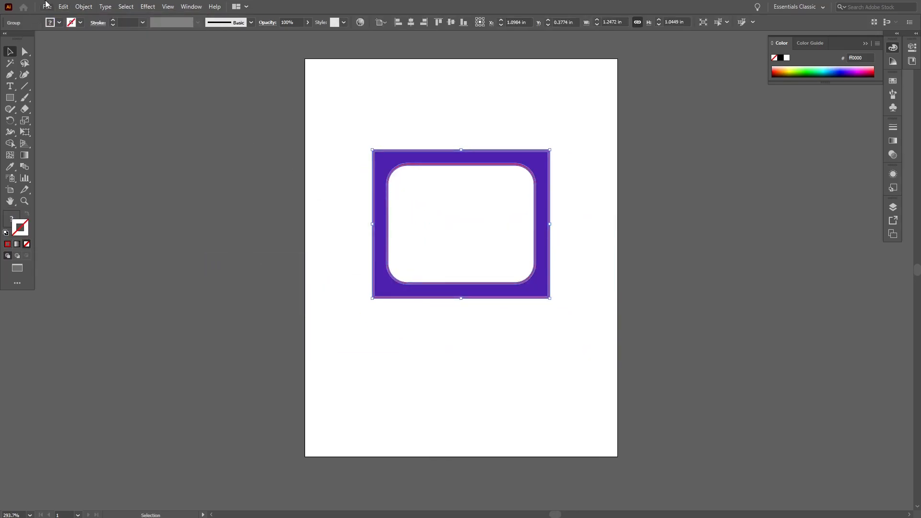
# Ungroup the outlined artwork, then pull the purple frame away from the red outlines and delete it.
pyautogui.click(84, 6)
pyautogui.click(137, 59)
pyautogui.click(308, 154)
pyautogui.moveTo(382, 174); pyautogui.dragTo(410, 217)
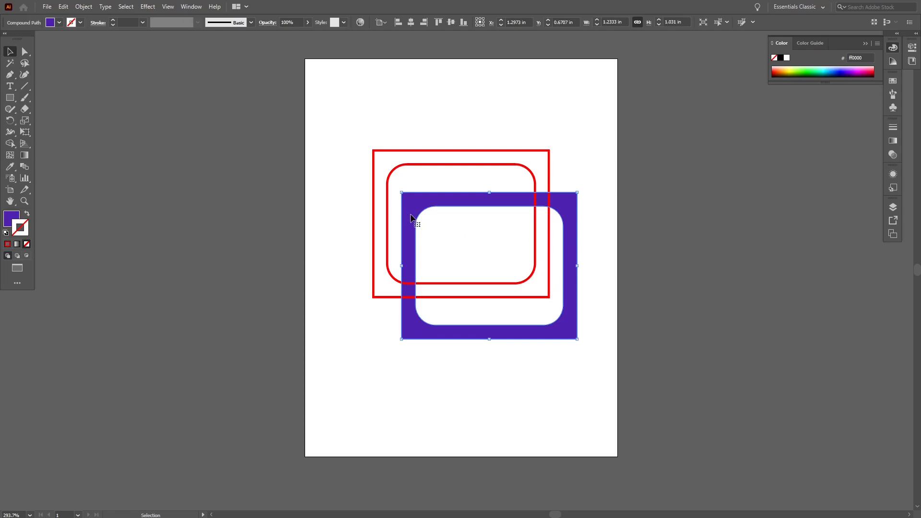
pyautogui.press('Delete')
# Move the red outline shape down and stretch it to about 1.42 by 1.81 in.
pyautogui.click(446, 166)
pyautogui.moveTo(446, 166); pyautogui.dragTo(446, 210)
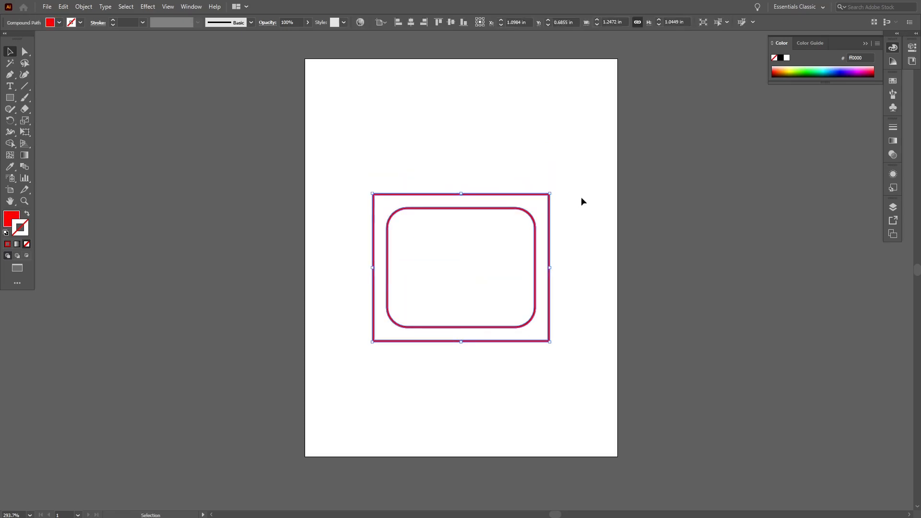
pyautogui.moveTo(550, 193); pyautogui.dragTo(576, 86)
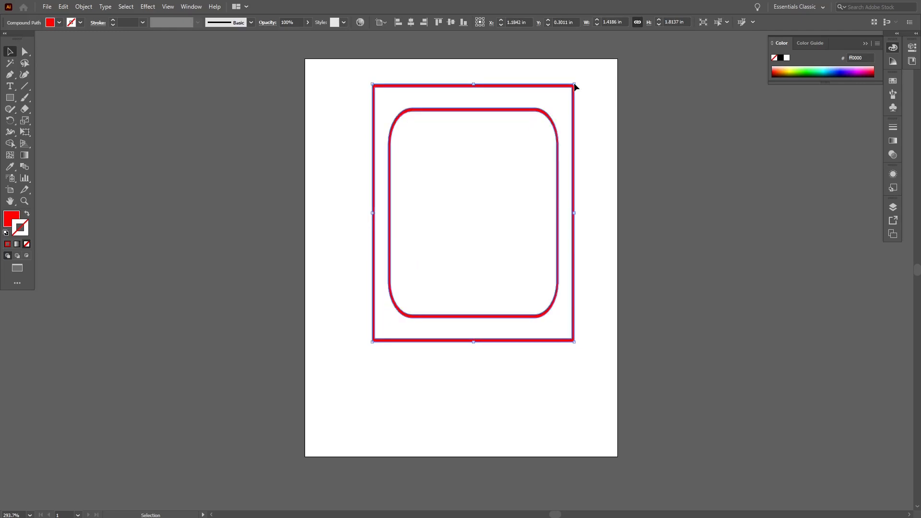
# Delete the stretched red outline shape from the artboard.
pyautogui.press('a')
pyautogui.press('v')
pyautogui.press('Delete')
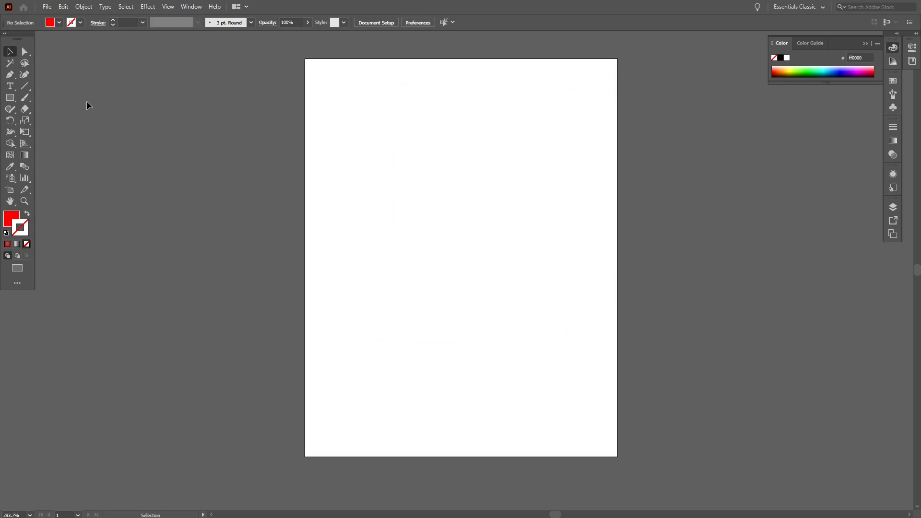
# Draw an open winding path of six anchor points down the artboard with the Pen tool, and give it a red stroke with no fill.
pyautogui.click(10, 98)
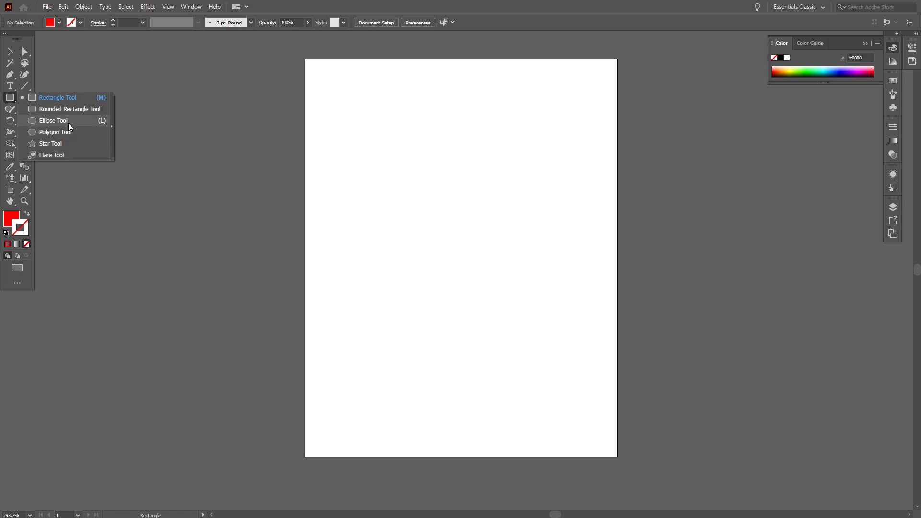
pyautogui.click(10, 75)
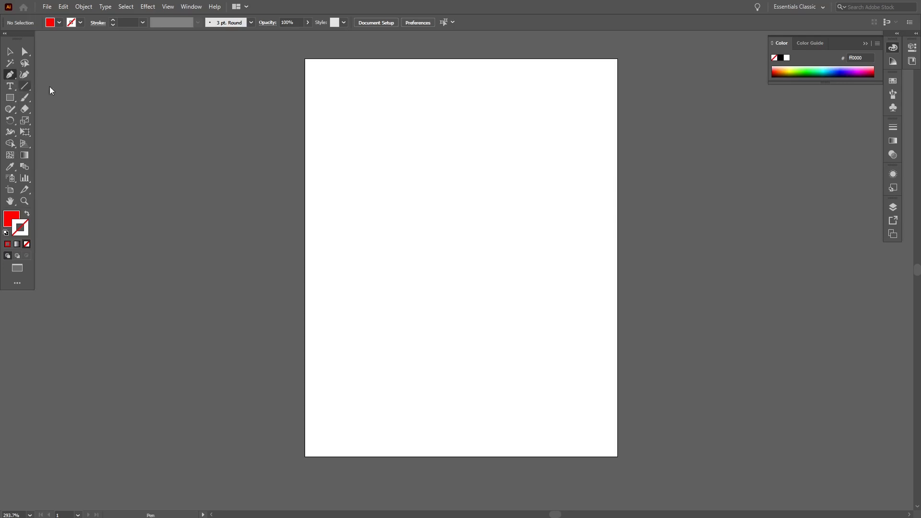
pyautogui.click(353, 136)
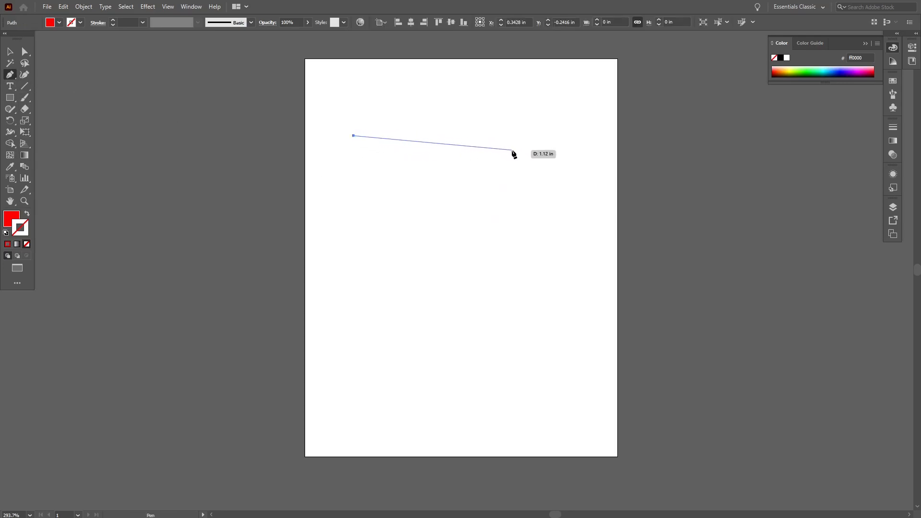
pyautogui.moveTo(520, 156); pyautogui.dragTo(527, 210)
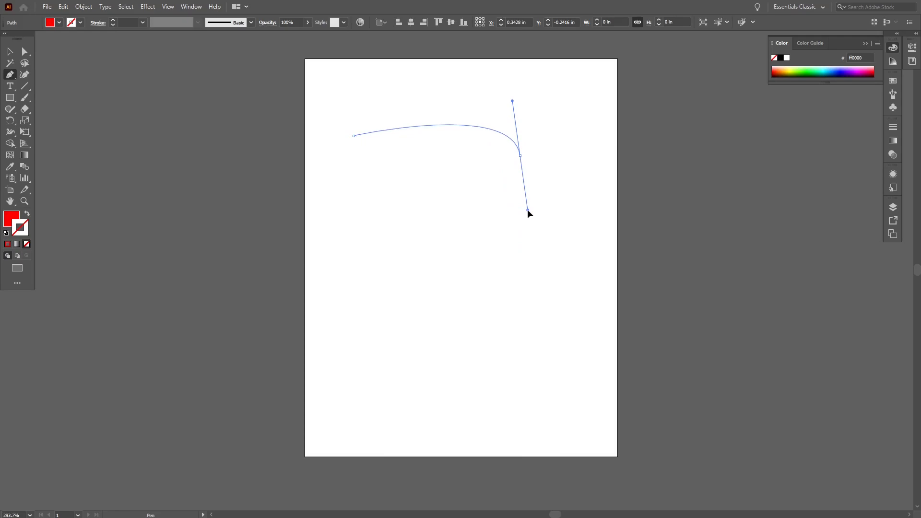
pyautogui.moveTo(377, 233); pyautogui.dragTo(369, 257)
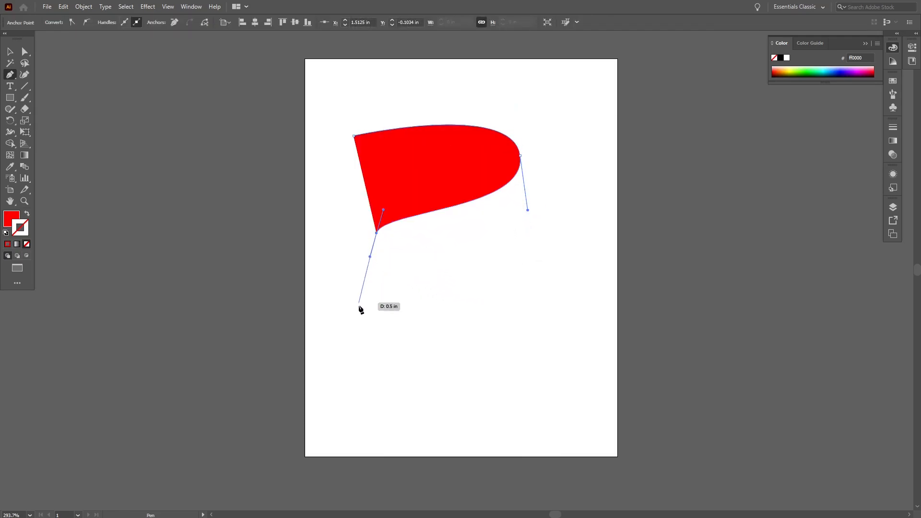
pyautogui.moveTo(498, 324); pyautogui.dragTo(613, 303)
pyautogui.moveTo(559, 403); pyautogui.dragTo(515, 414)
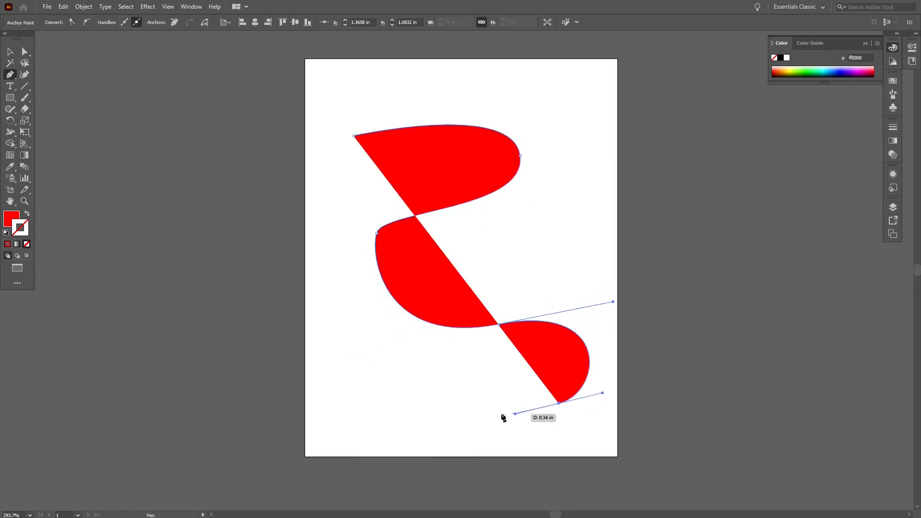
pyautogui.click(335, 392)
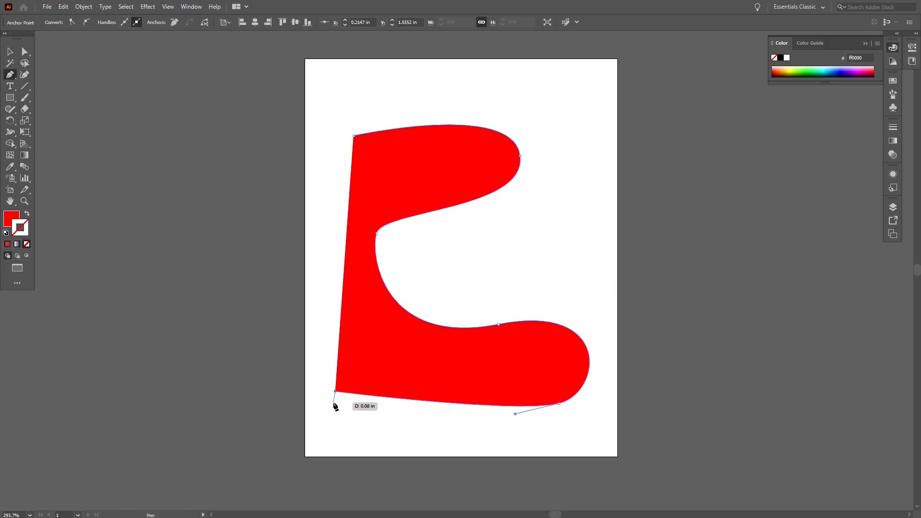
pyautogui.press('Escape')
pyautogui.click(27, 214)
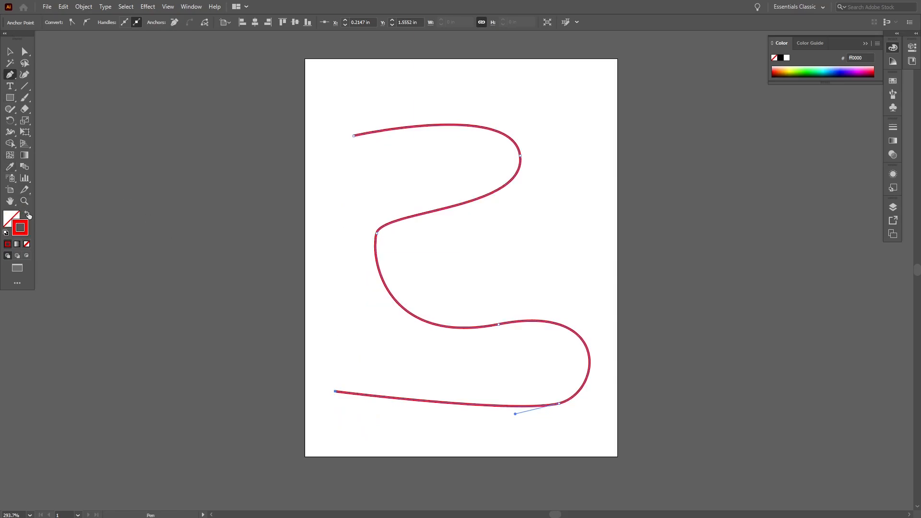
# Reshape the winding path by moving its left middle anchor down and outward and adjusting the nearby direction handles for smoother curves.
pyautogui.click(26, 51)
pyautogui.click(319, 202)
pyautogui.click(377, 234)
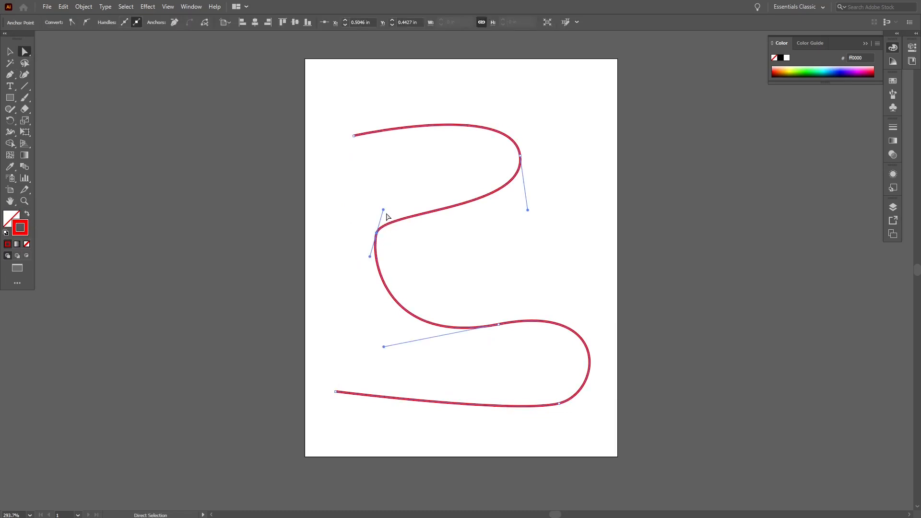
pyautogui.moveTo(383, 211); pyautogui.dragTo(371, 197)
pyautogui.moveTo(378, 234); pyautogui.dragTo(356, 261)
pyautogui.moveTo(351, 227); pyautogui.dragTo(385, 178)
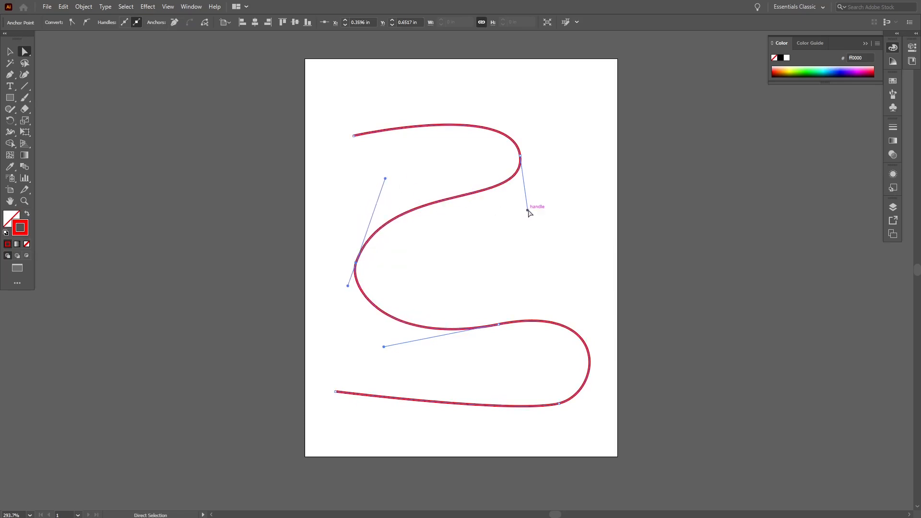
pyautogui.moveTo(384, 347); pyautogui.dragTo(389, 327)
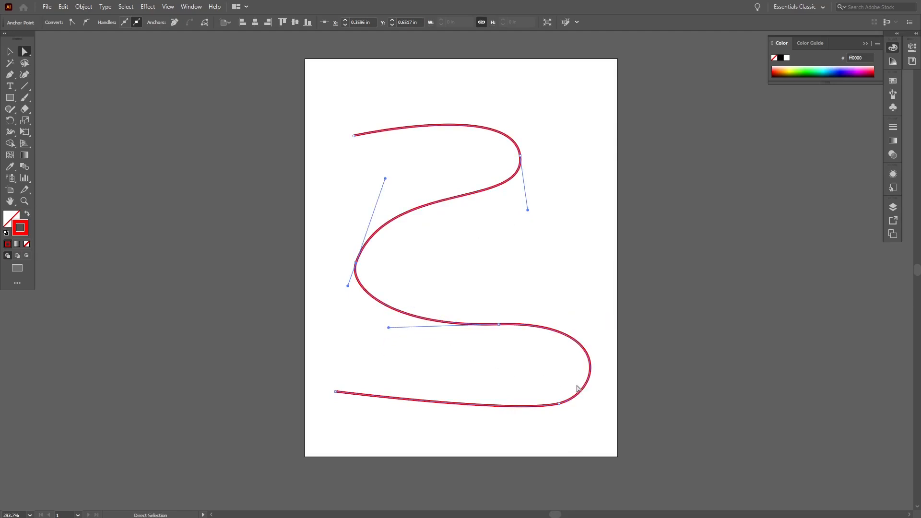
pyautogui.click(565, 268)
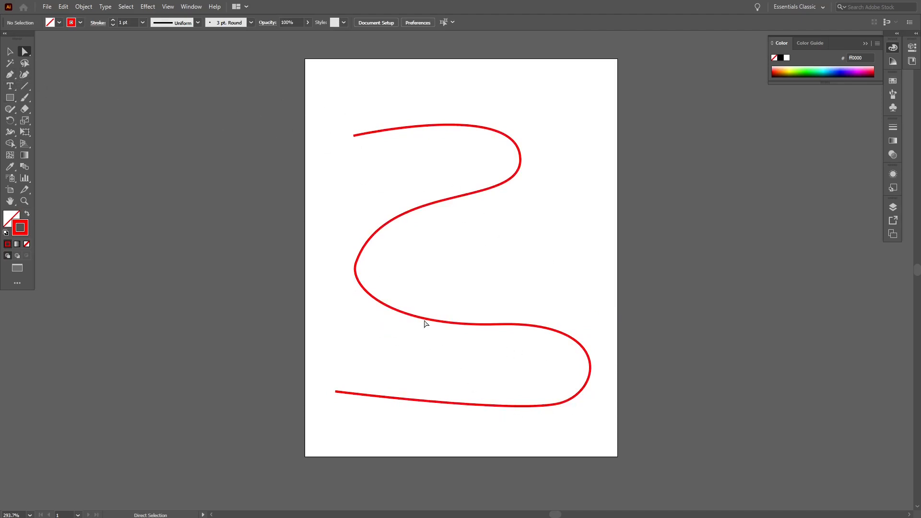
# Narrow the red winding path to about 0.99 in wide and move it up and right on the artboard.
pyautogui.click(9, 52)
pyautogui.click(513, 178)
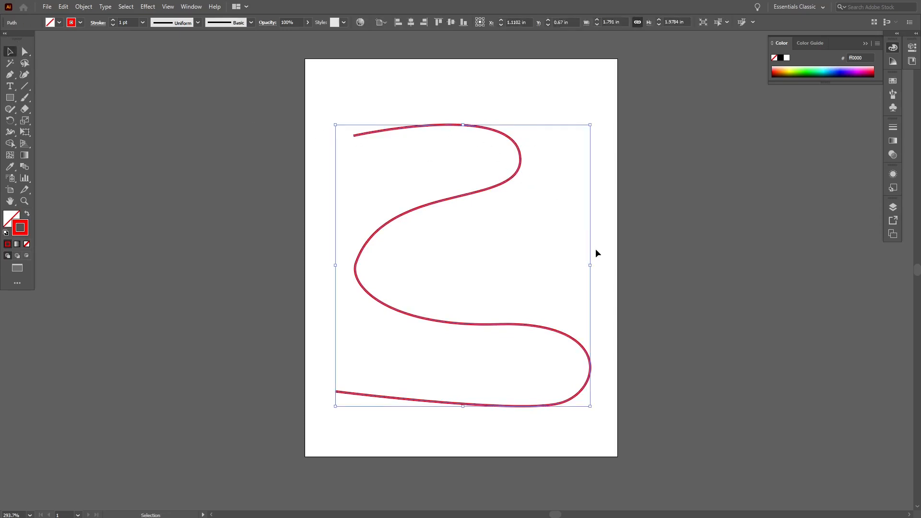
pyautogui.moveTo(591, 265); pyautogui.dragTo(476, 269)
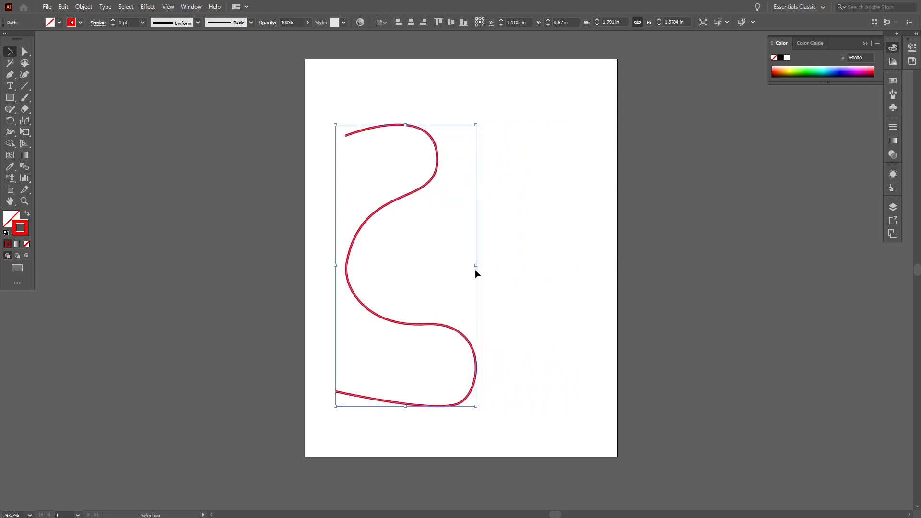
pyautogui.moveTo(390, 206); pyautogui.dragTo(461, 180)
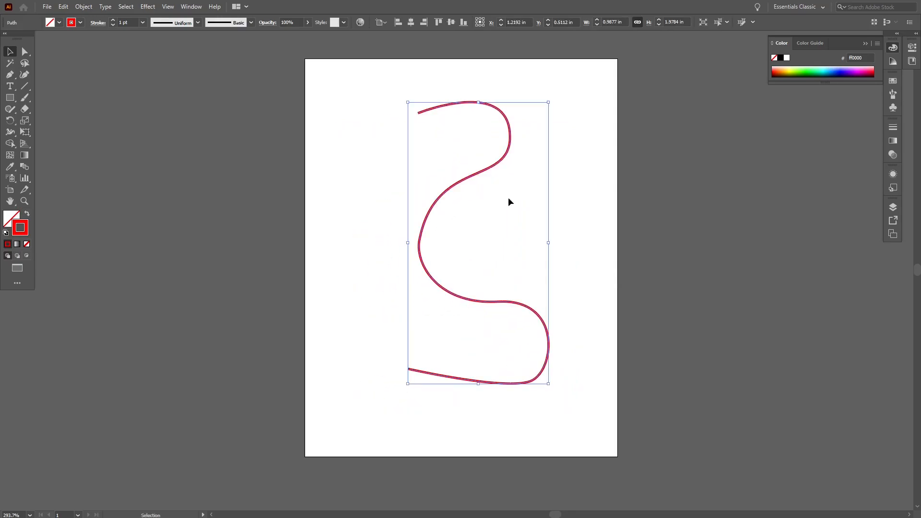
pyautogui.click(575, 209)
pyautogui.moveTo(360, 95); pyautogui.dragTo(563, 416)
pyautogui.click(235, 123)
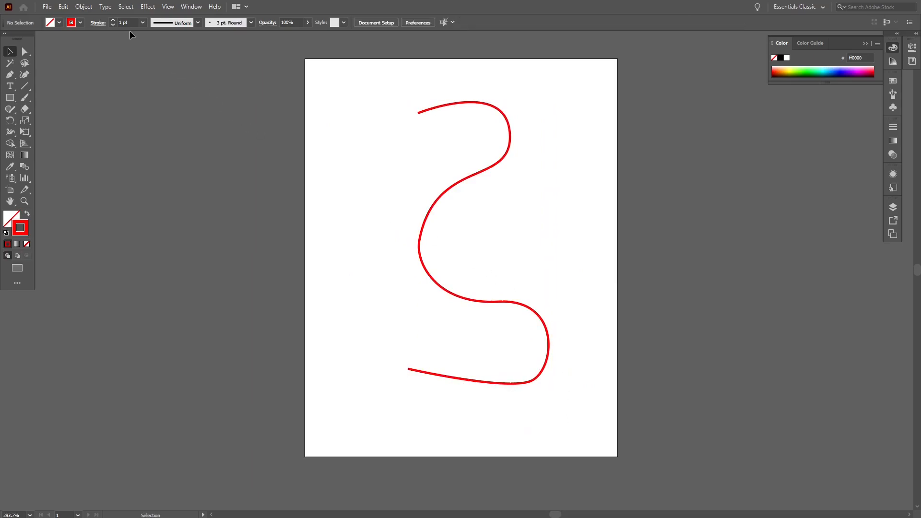
# Select the winding red path and increase its stroke weight to 6 pt.
pyautogui.moveTo(316, 99); pyautogui.dragTo(595, 385)
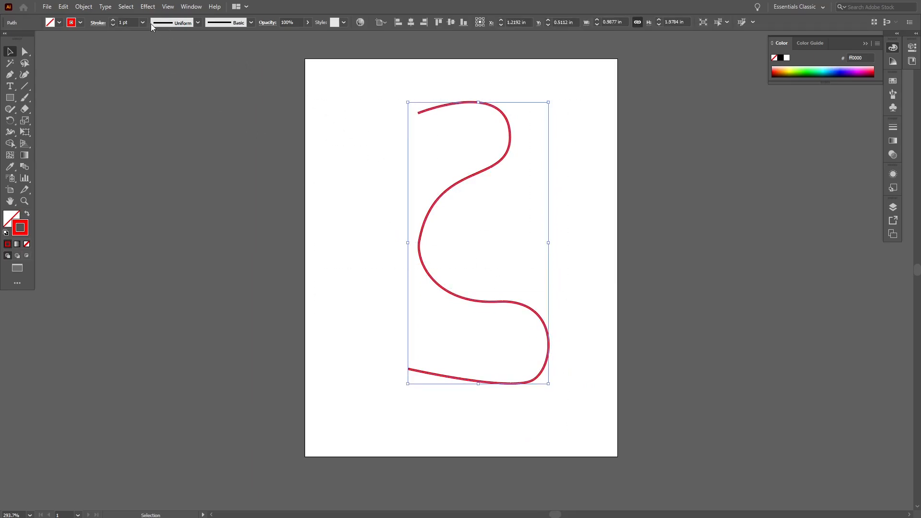
pyautogui.click(113, 21)
pyautogui.click(114, 20)
pyautogui.click(114, 20)
pyautogui.click(114, 21)
pyautogui.click(113, 21)
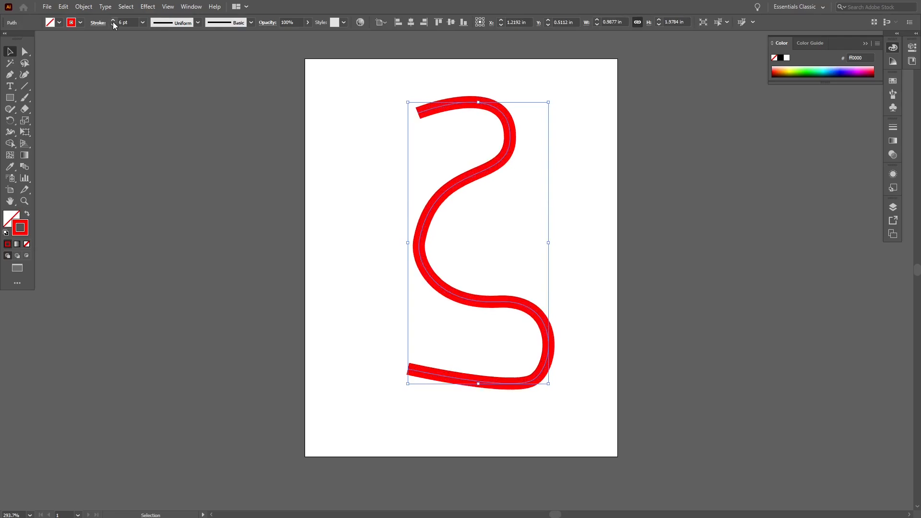
# Move the winding path slightly down and convert its stroke into a filled shape with Outline Stroke.
pyautogui.click(296, 218)
pyautogui.moveTo(418, 249); pyautogui.dragTo(417, 263)
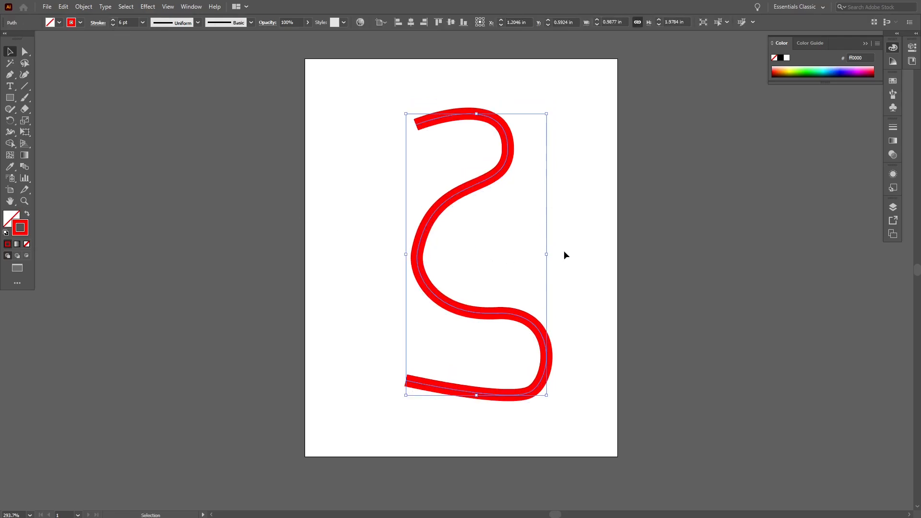
pyautogui.click(84, 6)
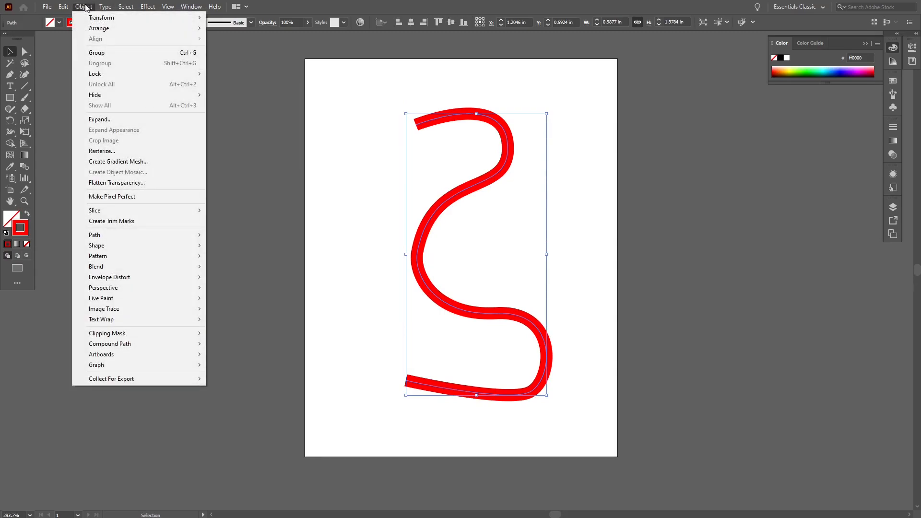
pyautogui.moveTo(168, 235)
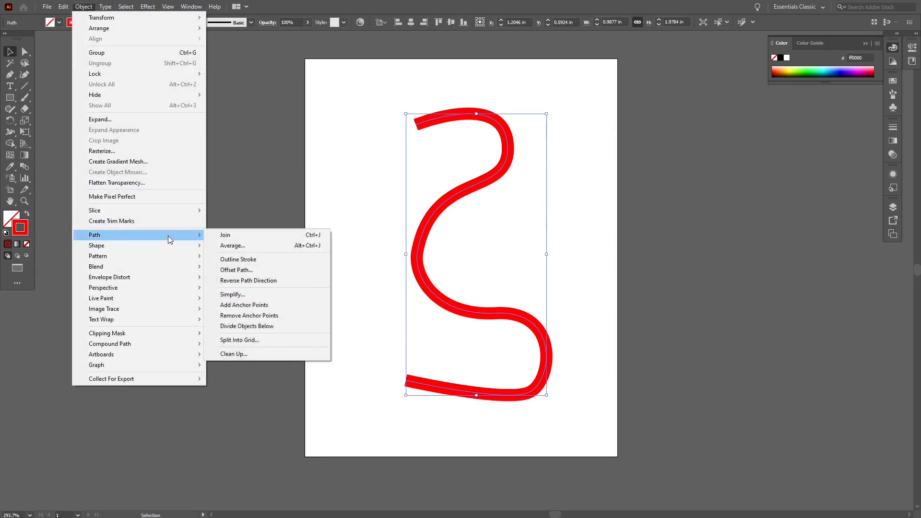
pyautogui.click(249, 260)
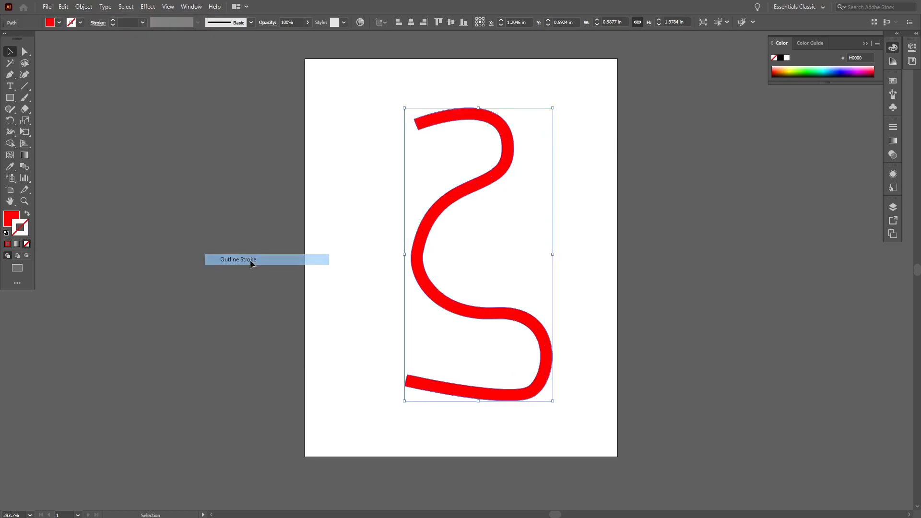
# Round the corners at both ends of the outlined winding shape to a radius of about 0.04 in.
pyautogui.click(335, 254)
pyautogui.click(450, 124)
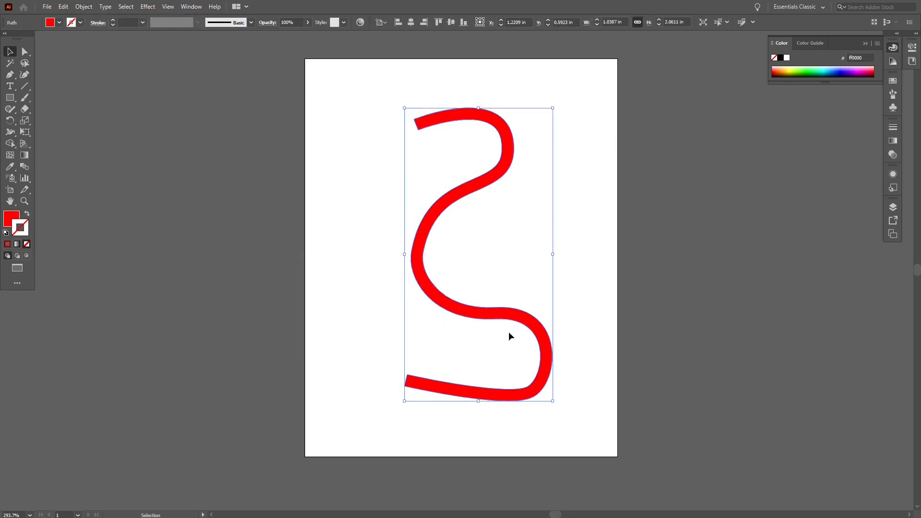
pyautogui.click(26, 52)
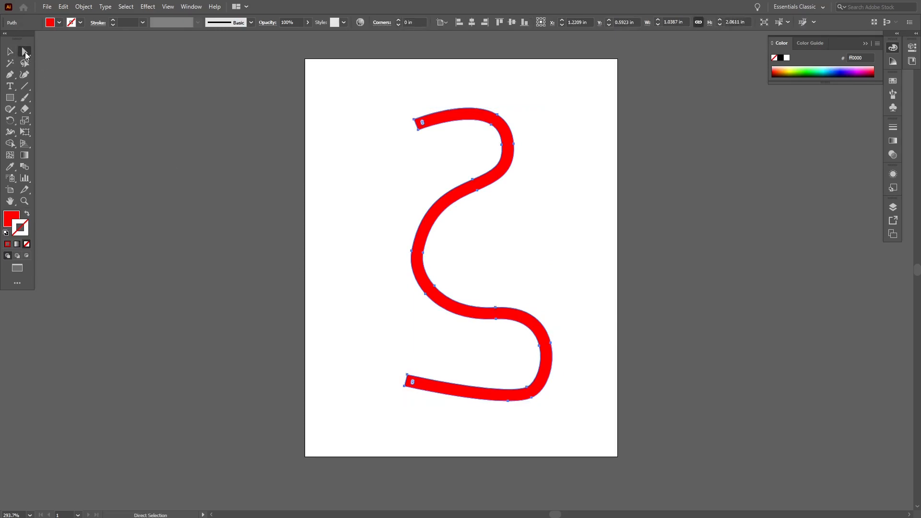
pyautogui.moveTo(423, 124); pyautogui.dragTo(456, 127)
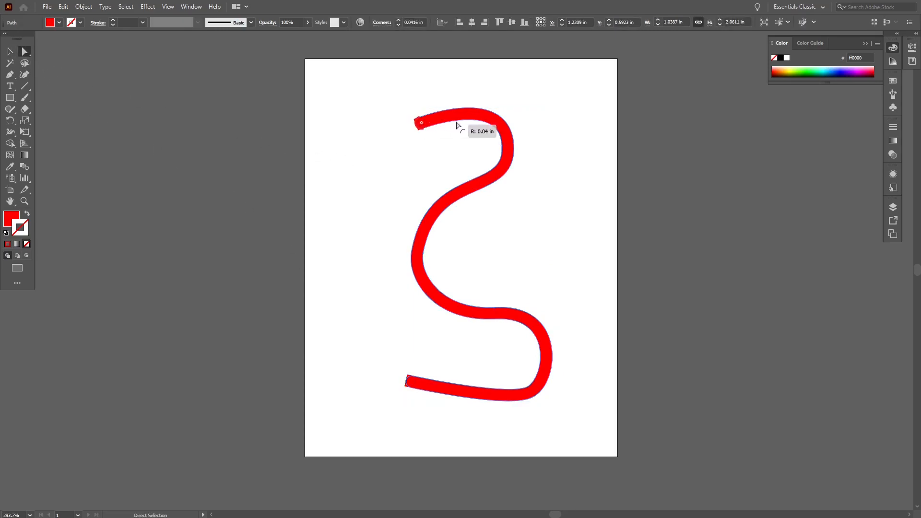
pyautogui.click(402, 205)
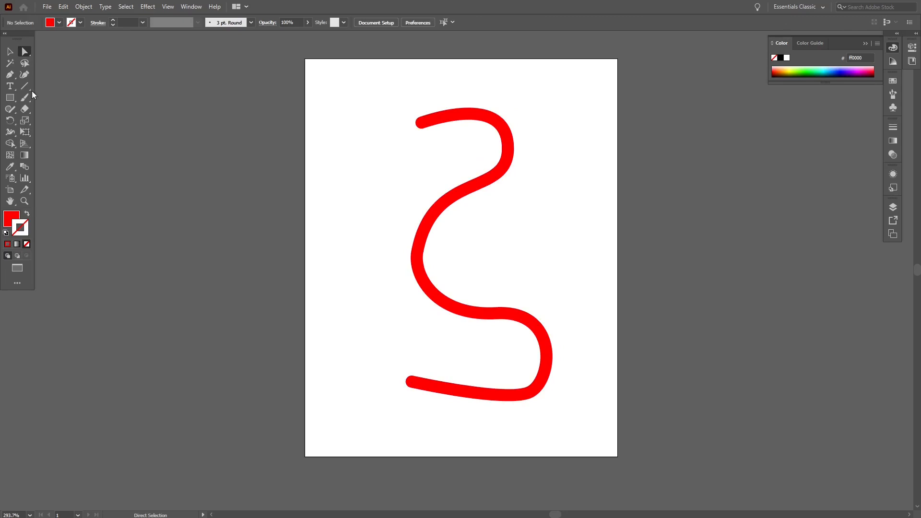
# Squash the outlined winding shape vertically to about 0.94 in tall, and delete it from the artboard.
pyautogui.click(10, 51)
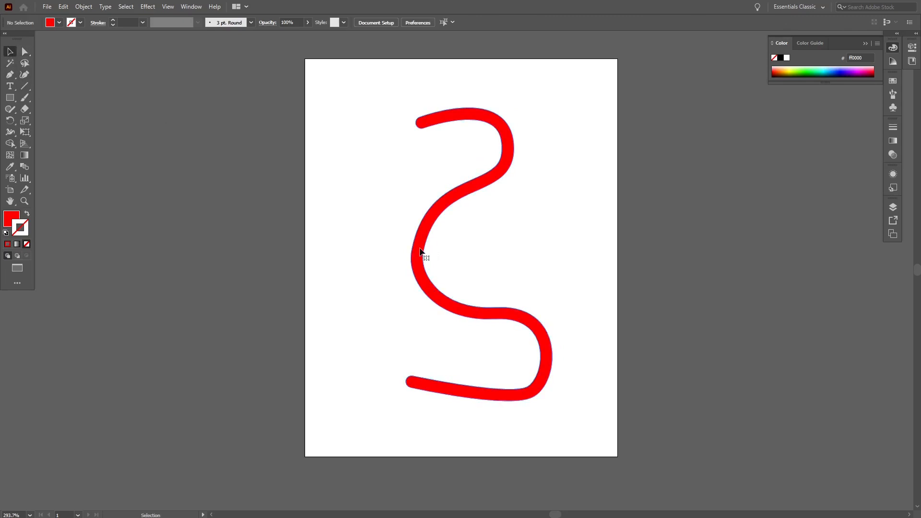
pyautogui.click(419, 251)
pyautogui.moveTo(481, 109); pyautogui.dragTo(482, 268)
pyautogui.click(506, 226)
pyautogui.moveTo(560, 422); pyautogui.dragTo(420, 292)
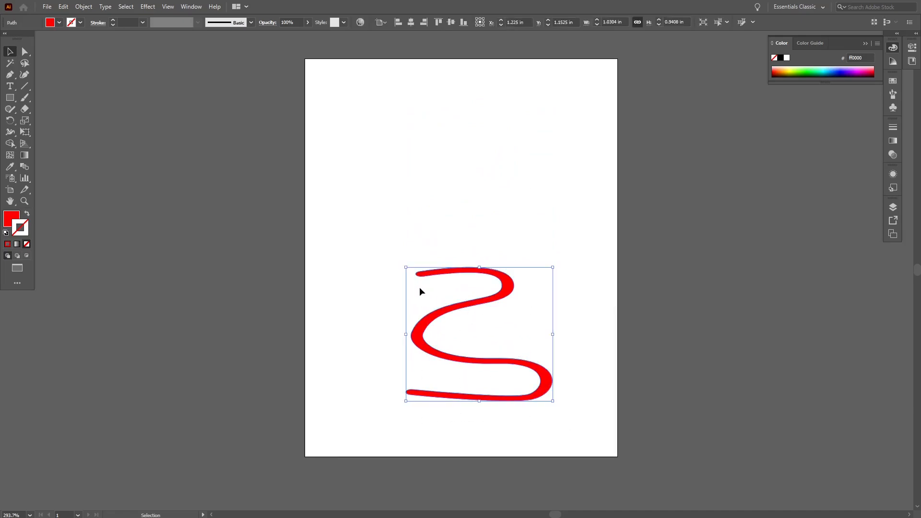
pyautogui.press('Delete')
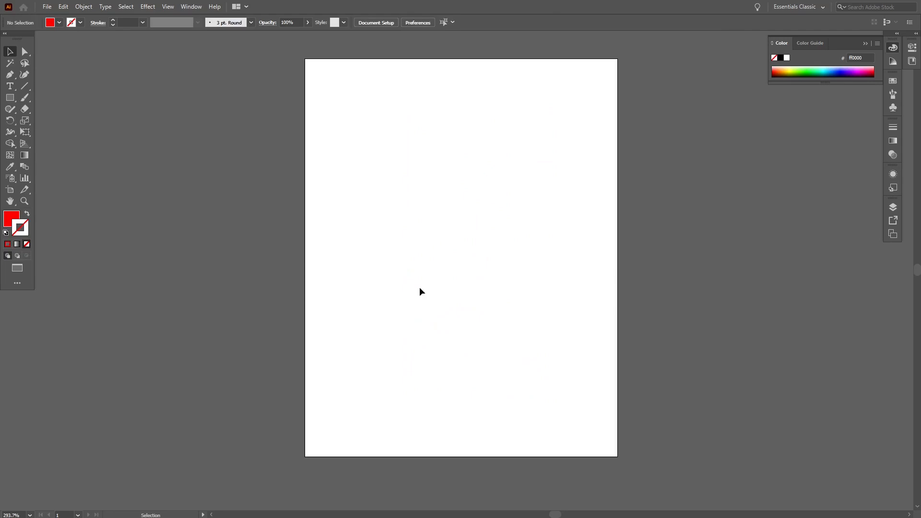
# Draw a rounded square about 0.55 in wide on the upper half of the artboard, with a red stroke and no fill.
pyautogui.click(6, 98)
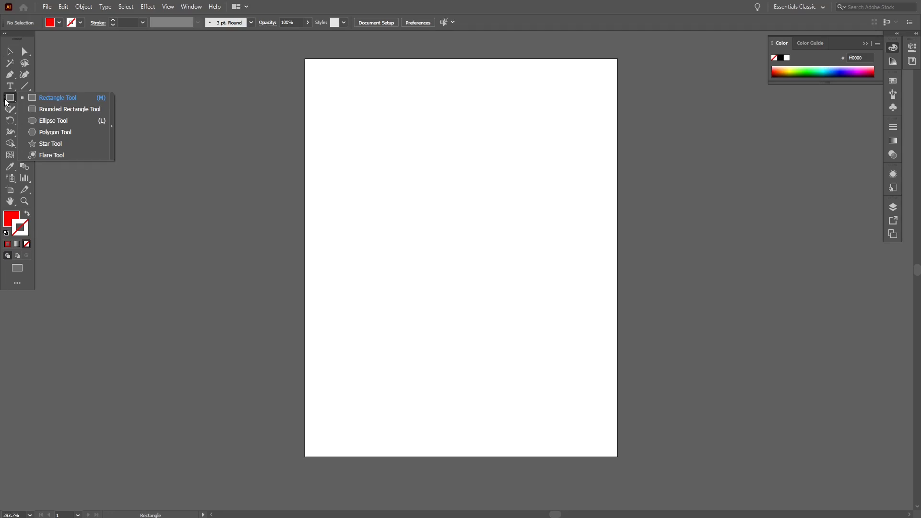
pyautogui.click(54, 110)
pyautogui.moveTo(383, 170); pyautogui.dragTo(438, 248)
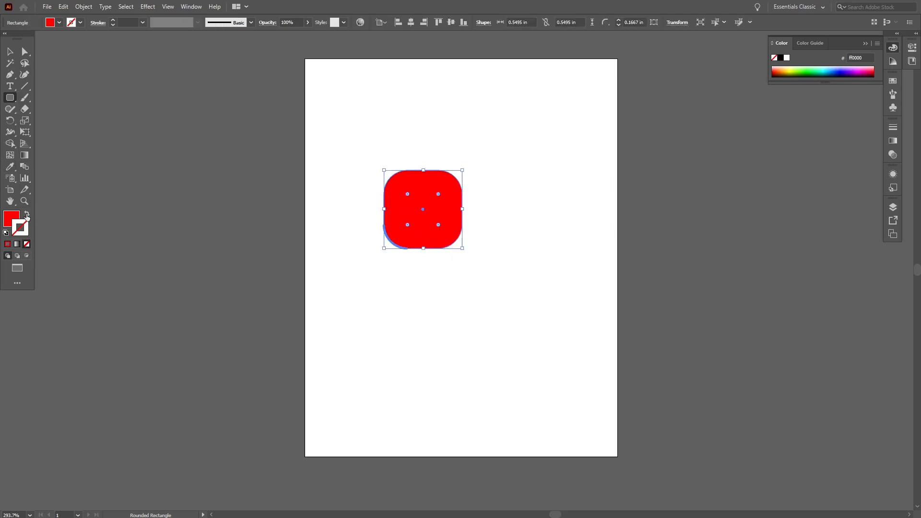
pyautogui.press('x')
pyautogui.click(7, 245)
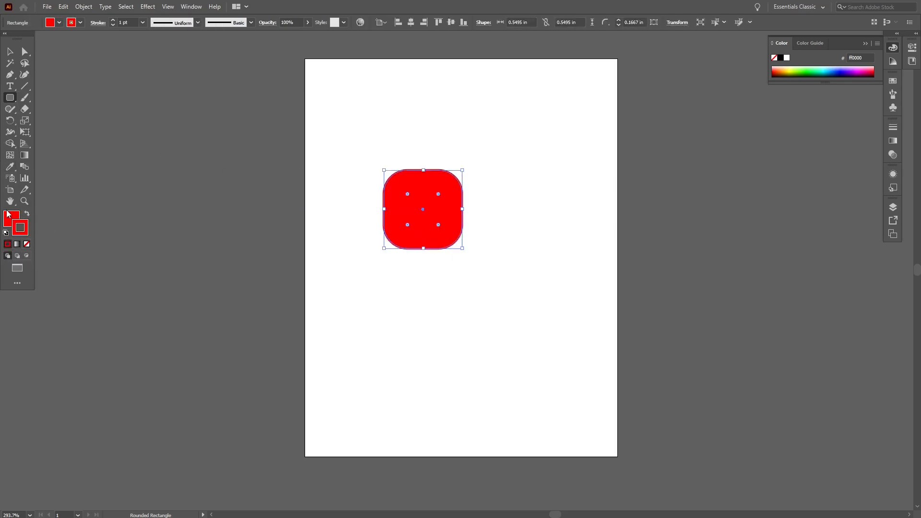
pyautogui.click(27, 244)
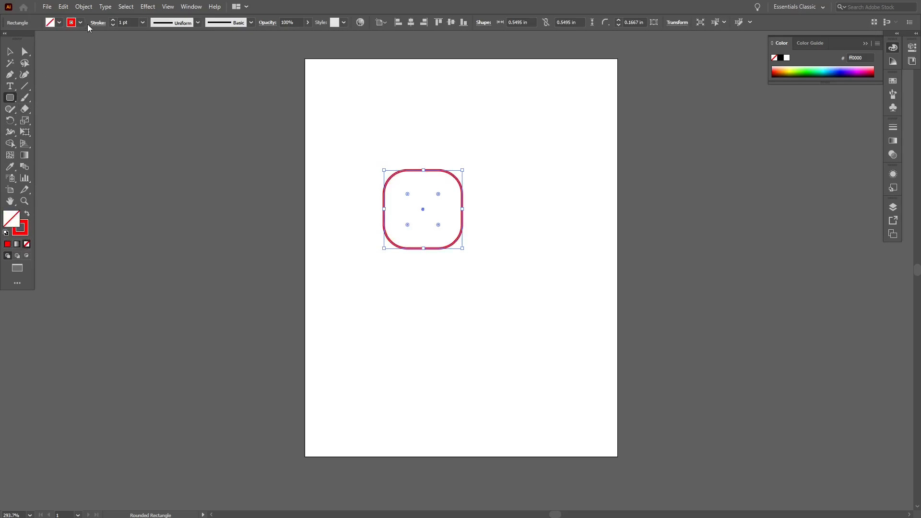
# Set the rounded square's stroke to 5 pt, tighten its corner radius to about 0.12 in, and move it up and left.
pyautogui.click(117, 22)
pyautogui.click(116, 22)
pyautogui.click(116, 22)
pyautogui.click(117, 22)
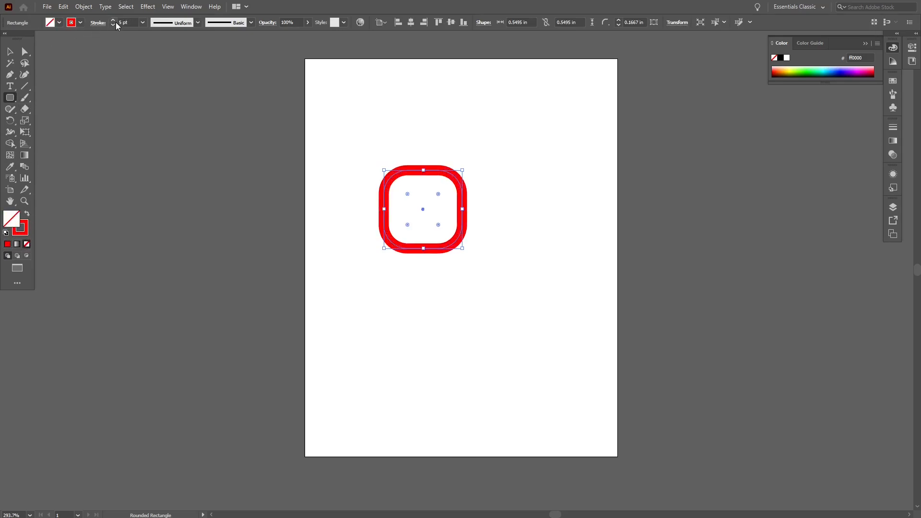
pyautogui.press('v')
pyautogui.click(92, 118)
pyautogui.moveTo(431, 245); pyautogui.dragTo(411, 196)
pyautogui.click(445, 230)
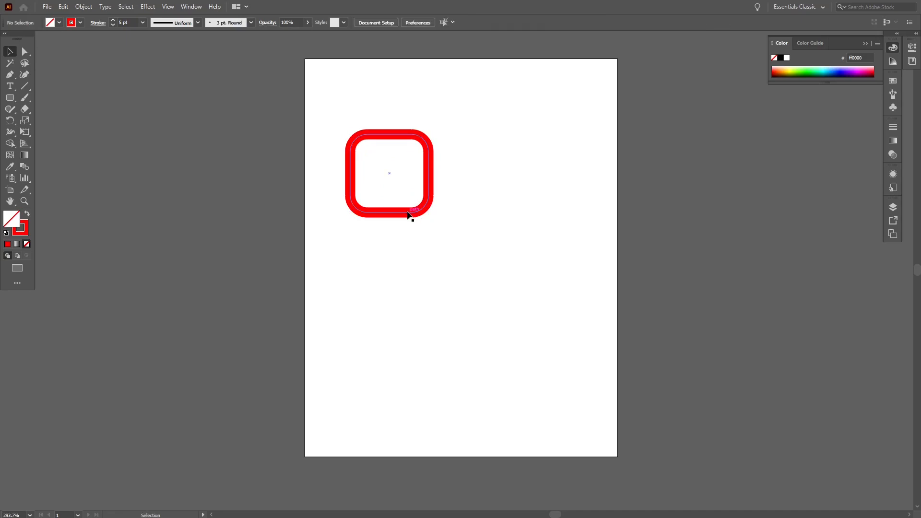
# Duplicate the rounded square into a chevron-shaped chain of five overlapping squares, and move the whole chain down the artboard.
pyautogui.keyDown('alt'); pyautogui.moveTo(407, 214); pyautogui.dragTo(504, 104); pyautogui.keyUp('alt')
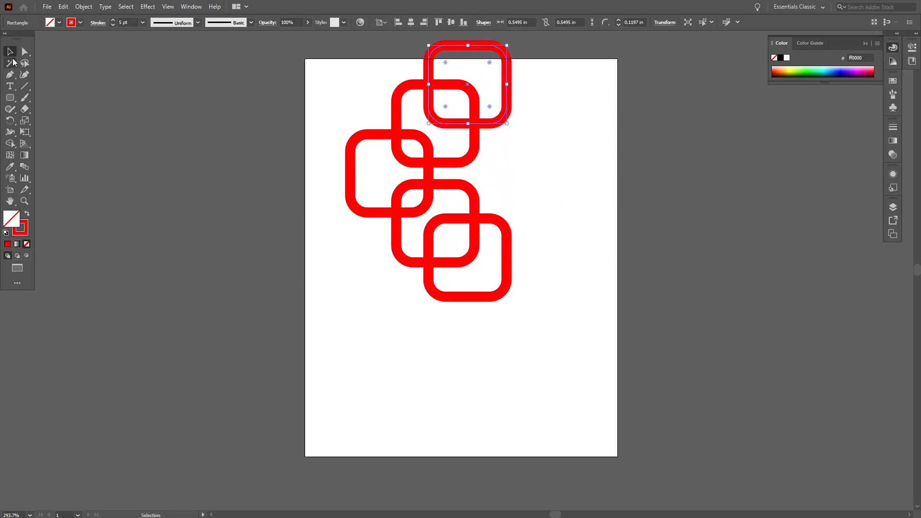
pyautogui.moveTo(524, 350); pyautogui.dragTo(378, 98)
pyautogui.moveTo(471, 133); pyautogui.dragTo(485, 244)
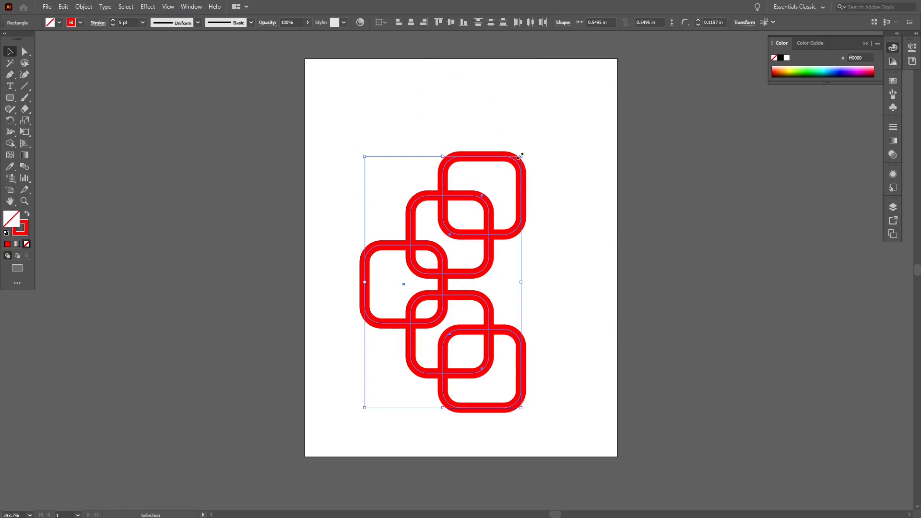
# Resize the five squares together so that each is about 0.62 in wide and 0.57 in high.
pyautogui.moveTo(520, 156); pyautogui.dragTo(408, 210)
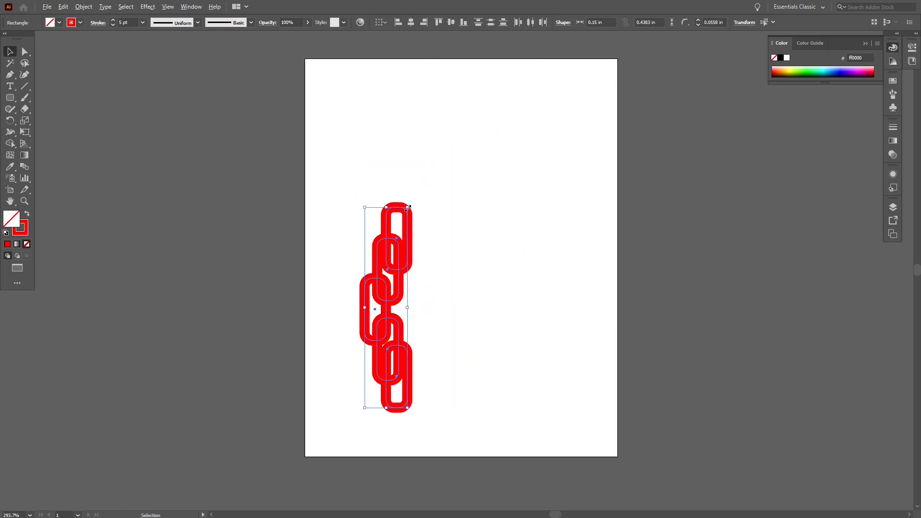
pyautogui.hotkey('alt', 'z')
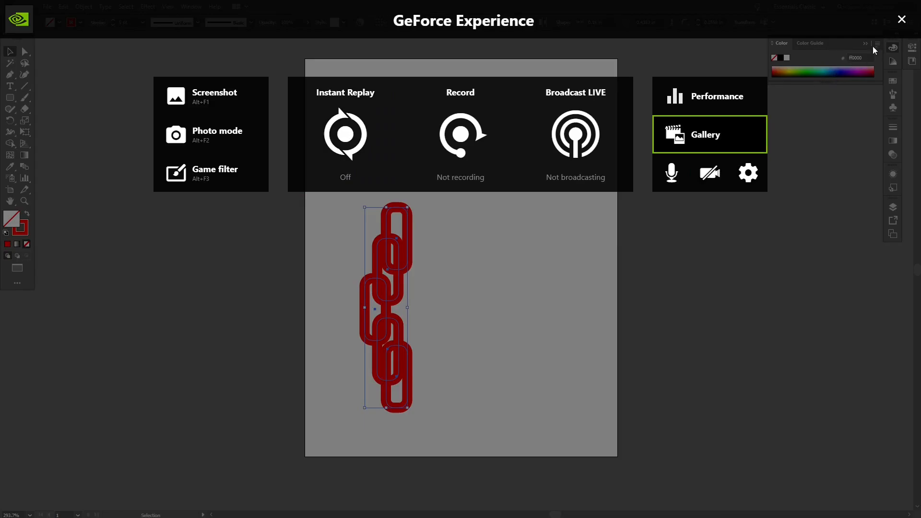
pyautogui.click(901, 20)
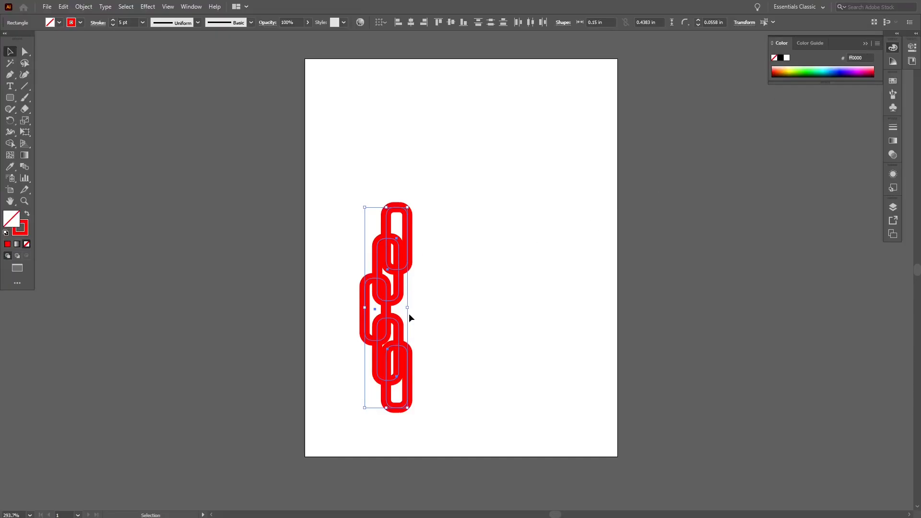
pyautogui.moveTo(410, 309); pyautogui.dragTo(542, 307)
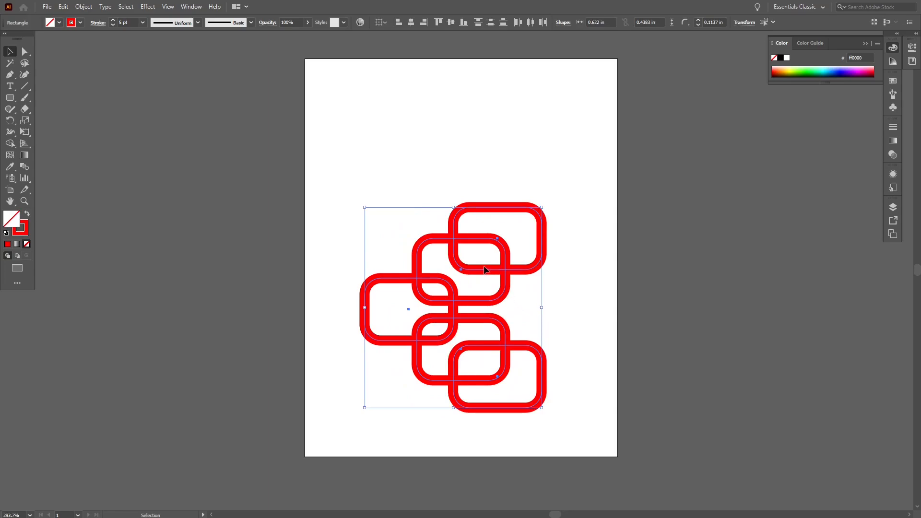
pyautogui.moveTo(452, 208); pyautogui.dragTo(452, 150)
pyautogui.click(577, 274)
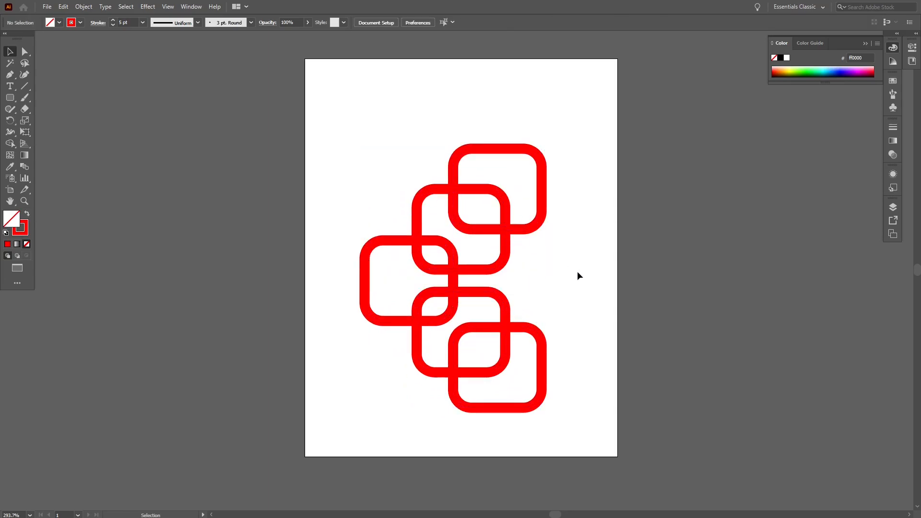
# Select all five overlapping rounded squares and convert their strokes into filled shapes with Outline Stroke.
pyautogui.moveTo(569, 423); pyautogui.dragTo(377, 157)
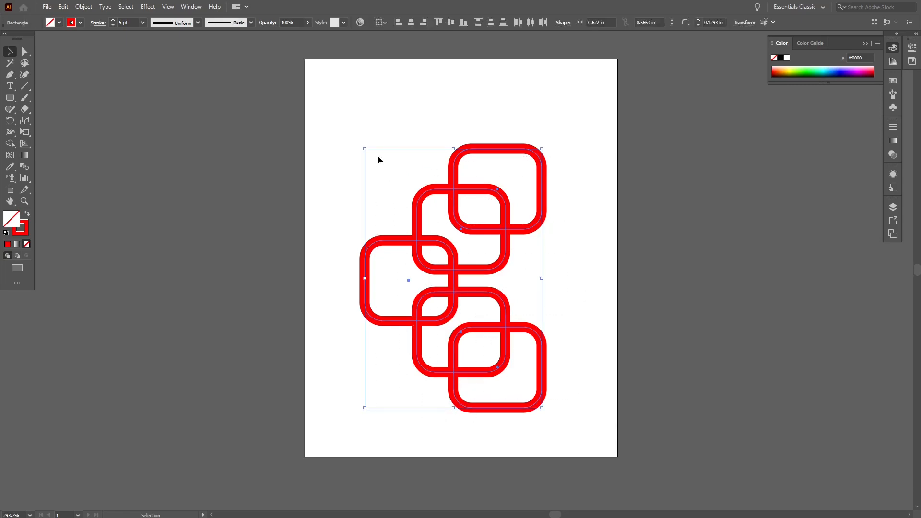
pyautogui.click(528, 252)
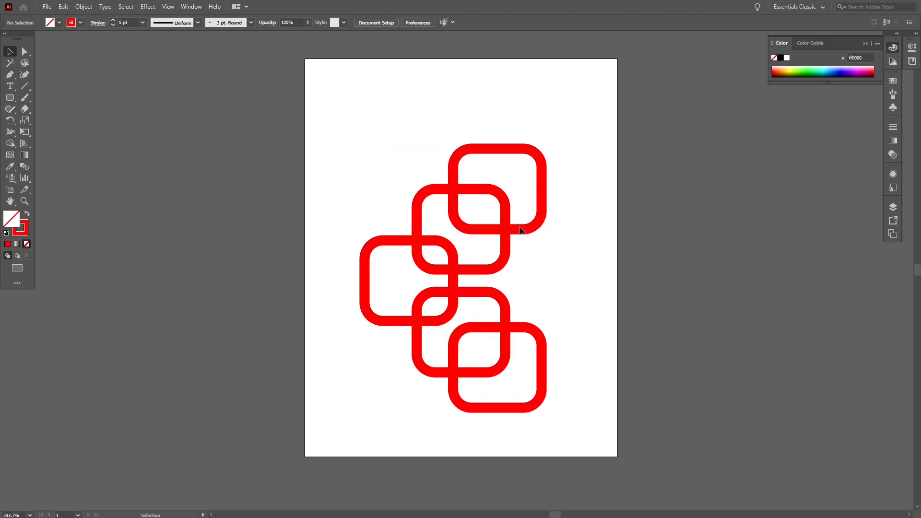
pyautogui.click(523, 232)
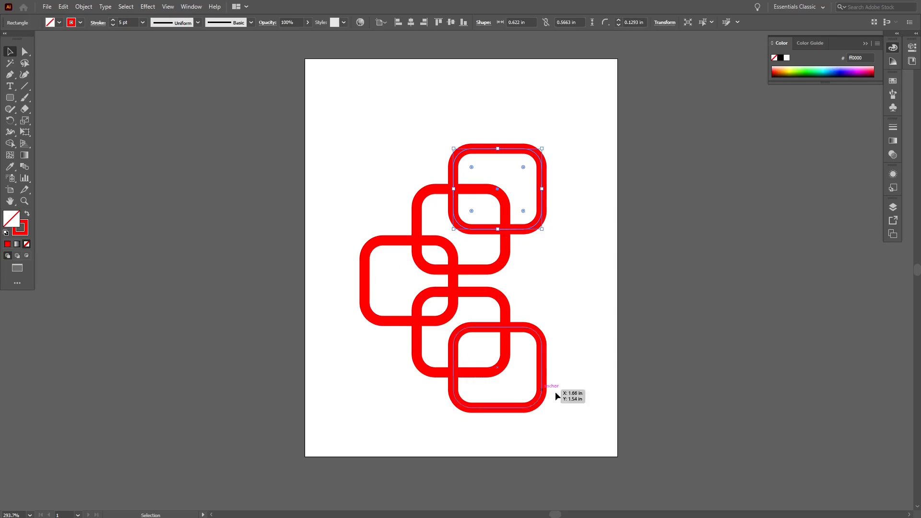
pyautogui.moveTo(571, 399); pyautogui.dragTo(343, 138)
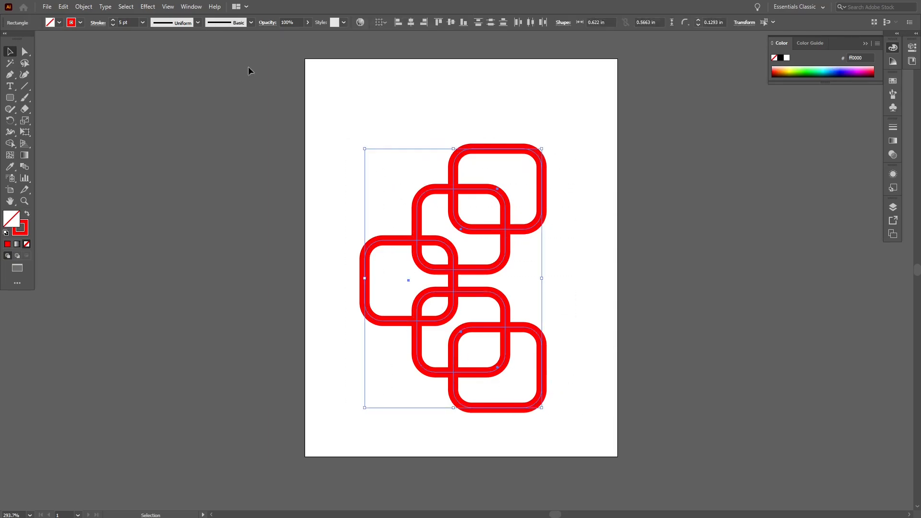
pyautogui.click(83, 7)
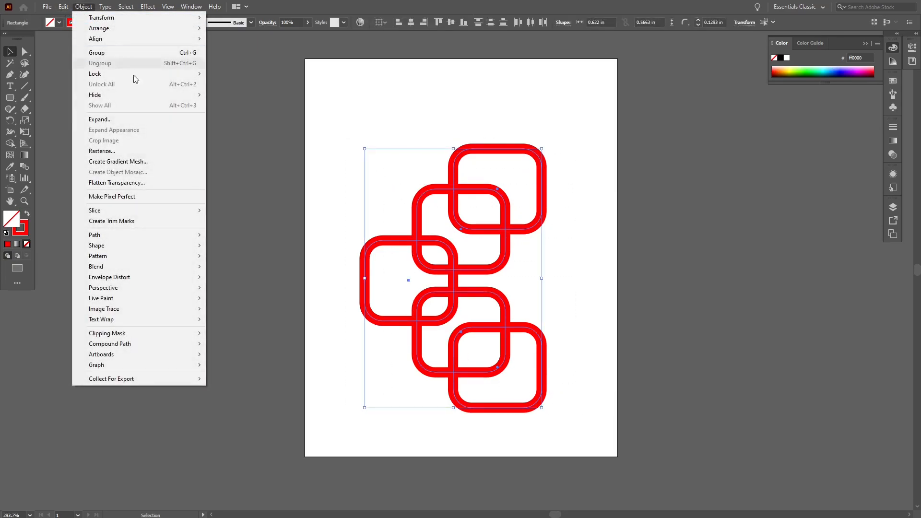
pyautogui.moveTo(159, 238)
pyautogui.click(251, 262)
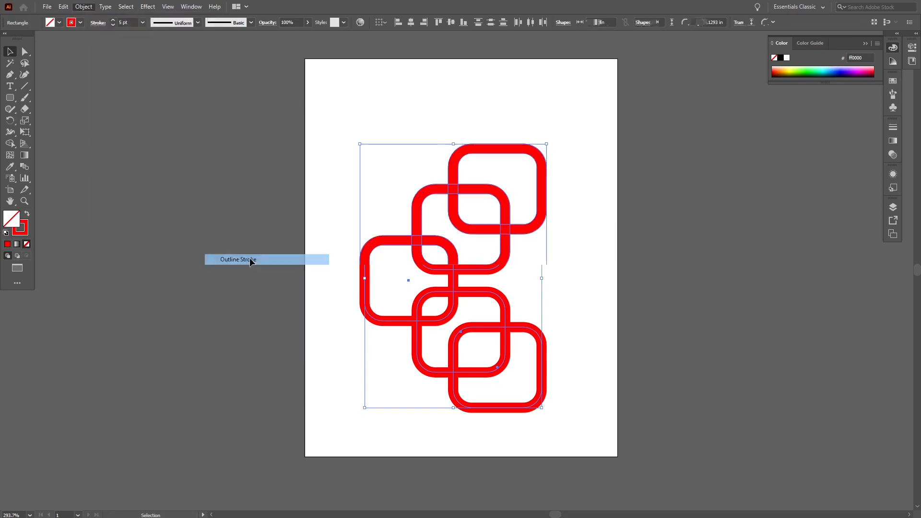
pyautogui.click(261, 259)
# Try moving the second ring from the top away from its neighbours, and return it to its original position.
pyautogui.moveTo(469, 274); pyautogui.dragTo(503, 284)
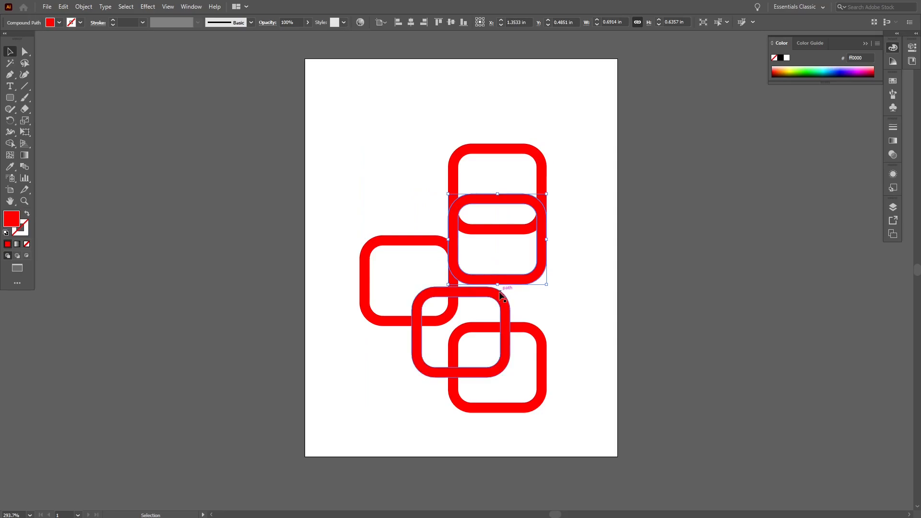
pyautogui.moveTo(541, 269); pyautogui.dragTo(505, 258)
pyautogui.click(581, 322)
# Move all five outlined rings together about 0.34 in up the artboard.
pyautogui.moveTo(552, 413); pyautogui.dragTo(346, 138)
pyautogui.moveTo(475, 236); pyautogui.dragTo(475, 187)
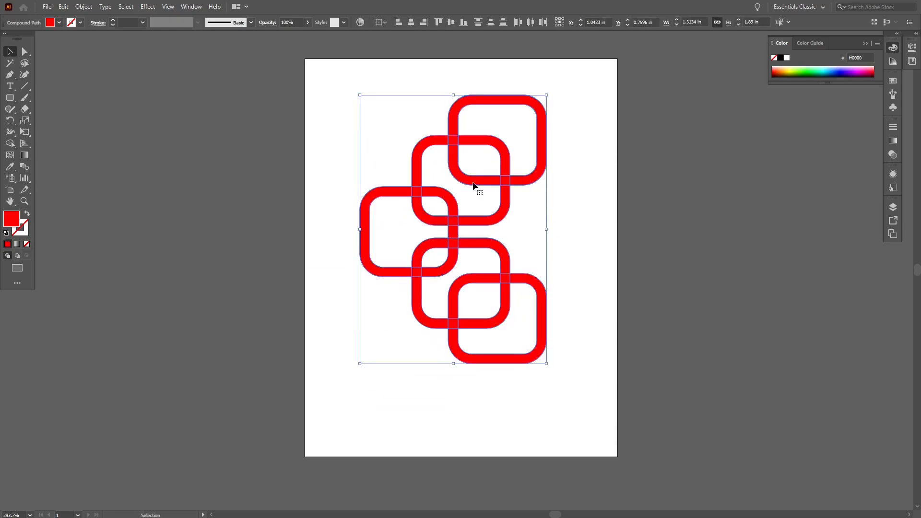
pyautogui.click(575, 245)
# Select all five outlined rings and merge them into one continuous shape with Shape Builder.
pyautogui.moveTo(454, 237)
pyautogui.mouseDown()
pyautogui.moveTo(413, 244)
pyautogui.moveTo(454, 239)
pyautogui.mouseUp()
pyautogui.moveTo(583, 380); pyautogui.dragTo(370, 114)
pyautogui.click(10, 143)
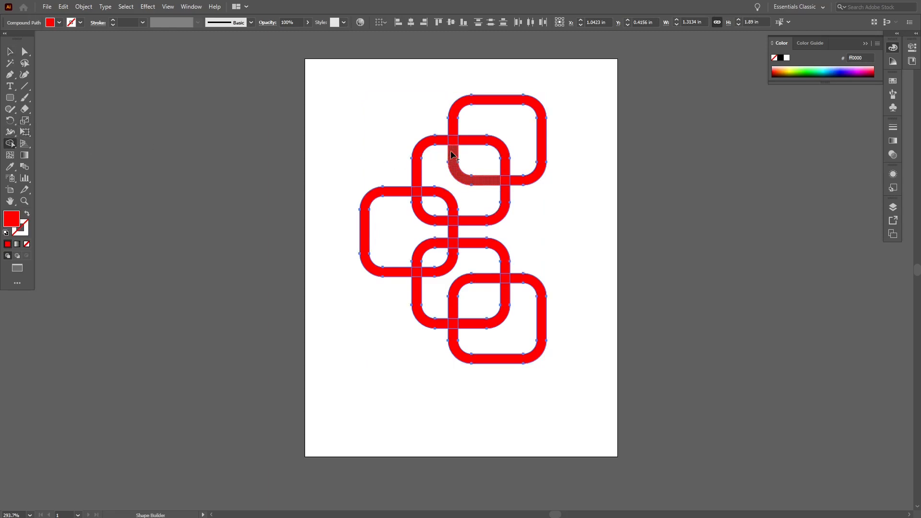
pyautogui.moveTo(454, 136)
pyautogui.mouseDown()
pyautogui.moveTo(503, 147)
pyautogui.moveTo(505, 208)
pyautogui.moveTo(454, 222)
pyautogui.moveTo(442, 196)
pyautogui.moveTo(409, 190)
pyautogui.moveTo(423, 213)
pyautogui.moveTo(415, 179)
pyautogui.moveTo(420, 211)
pyautogui.moveTo(452, 219)
pyautogui.moveTo(452, 251)
pyautogui.moveTo(462, 245)
pyautogui.moveTo(424, 247)
pyautogui.moveTo(415, 315)
pyautogui.moveTo(492, 326)
pyautogui.mouseUp()
pyautogui.moveTo(508, 307)
pyautogui.mouseDown()
pyautogui.moveTo(509, 277)
pyautogui.moveTo(519, 281)
pyautogui.mouseUp()
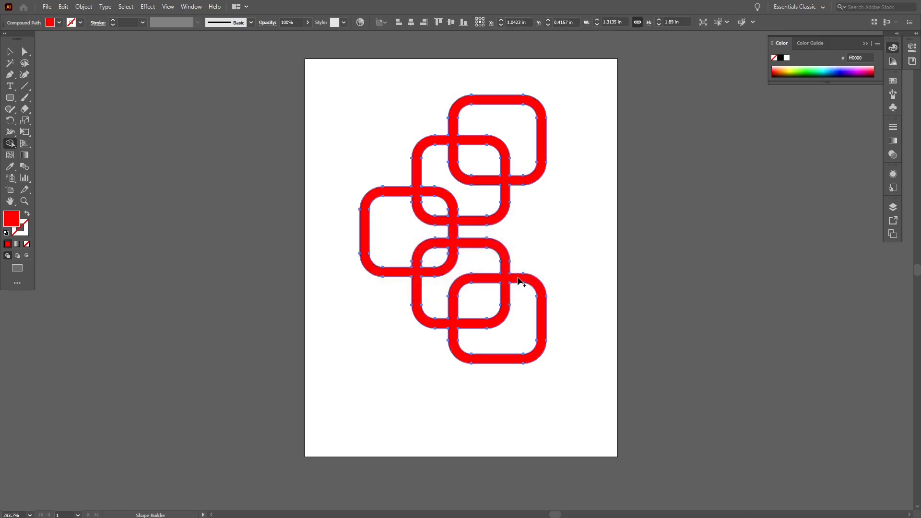
pyautogui.press('v')
pyautogui.click(309, 164)
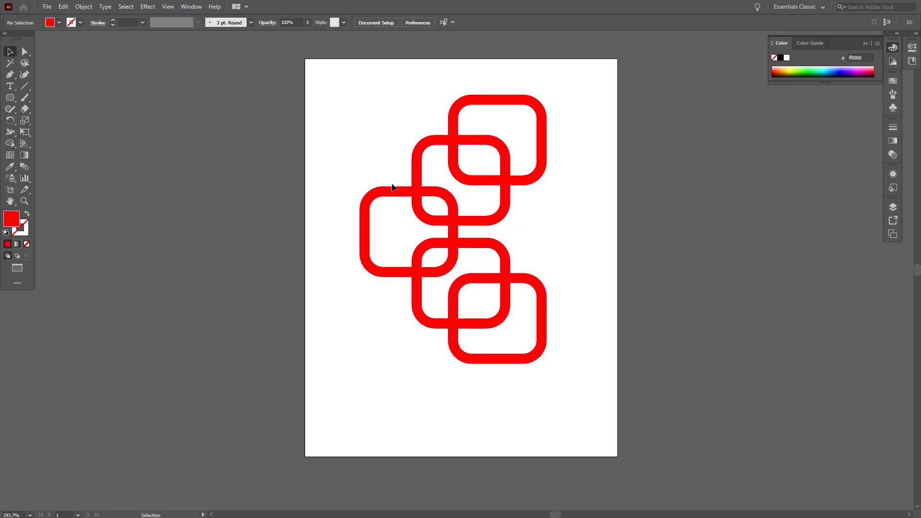
# Move the merged ring chain about 0.03 in right and 0.03 in down, and check whether it selects as one object.
pyautogui.moveTo(508, 204)
pyautogui.mouseDown()
pyautogui.moveTo(479, 223)
pyautogui.moveTo(513, 210)
pyautogui.mouseUp()
pyautogui.click(593, 240)
pyautogui.moveTo(601, 252); pyautogui.dragTo(437, 167)
pyautogui.click(604, 241)
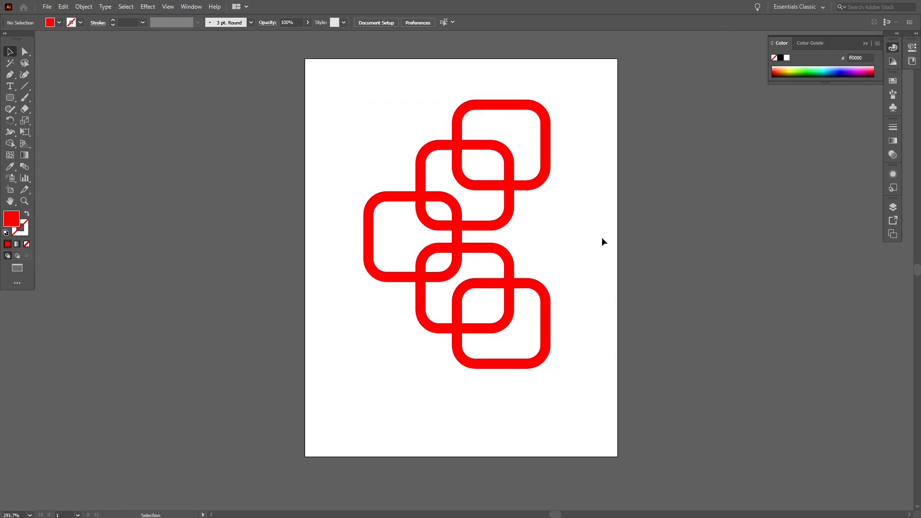
pyautogui.moveTo(604, 242); pyautogui.dragTo(389, 215)
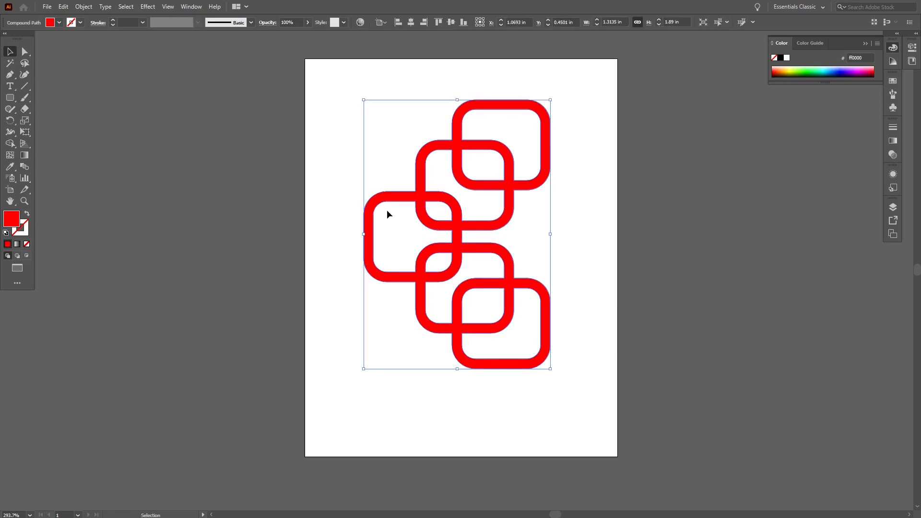
pyautogui.click(336, 213)
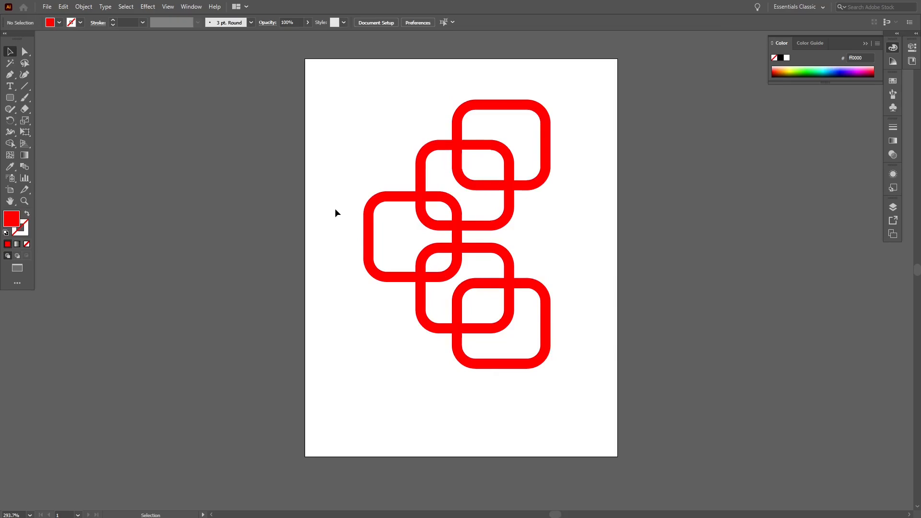
# Swap the merged ring chain's fill and stroke, giving it no fill and a 1 pt red outline.
pyautogui.click(373, 208)
pyautogui.click(27, 213)
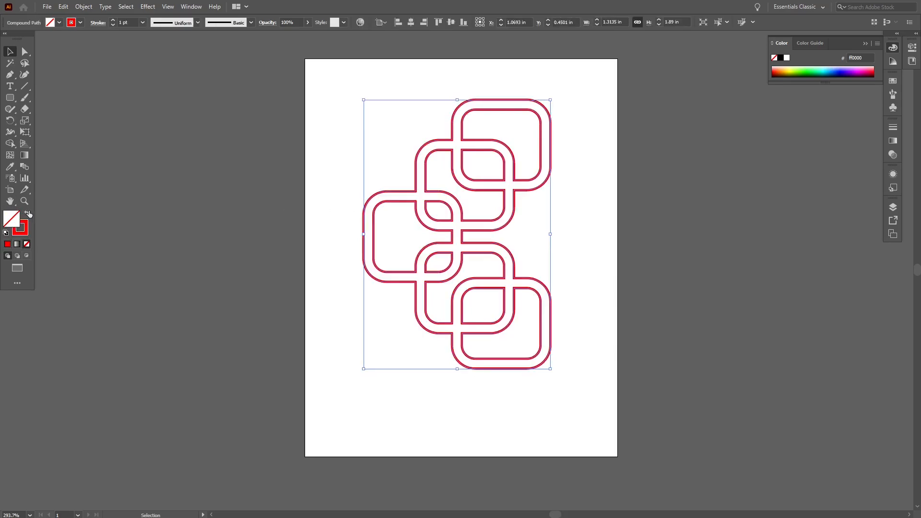
pyautogui.click(173, 209)
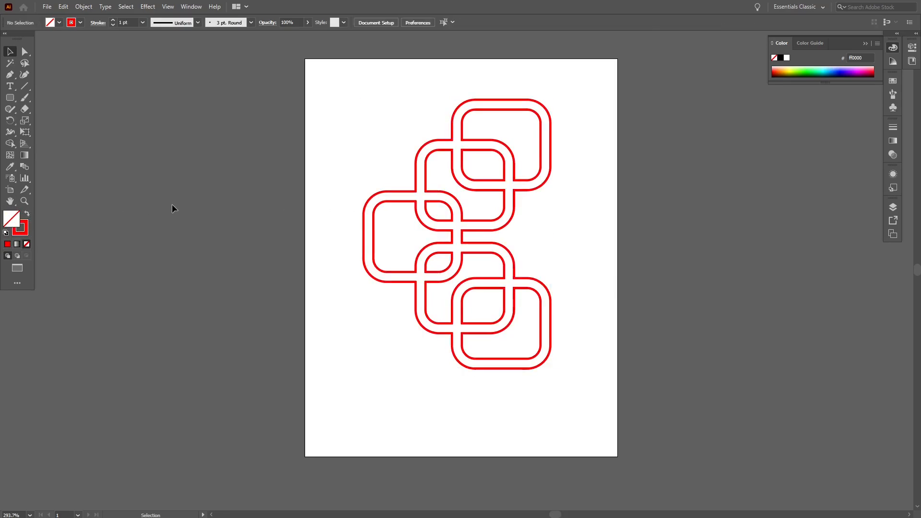